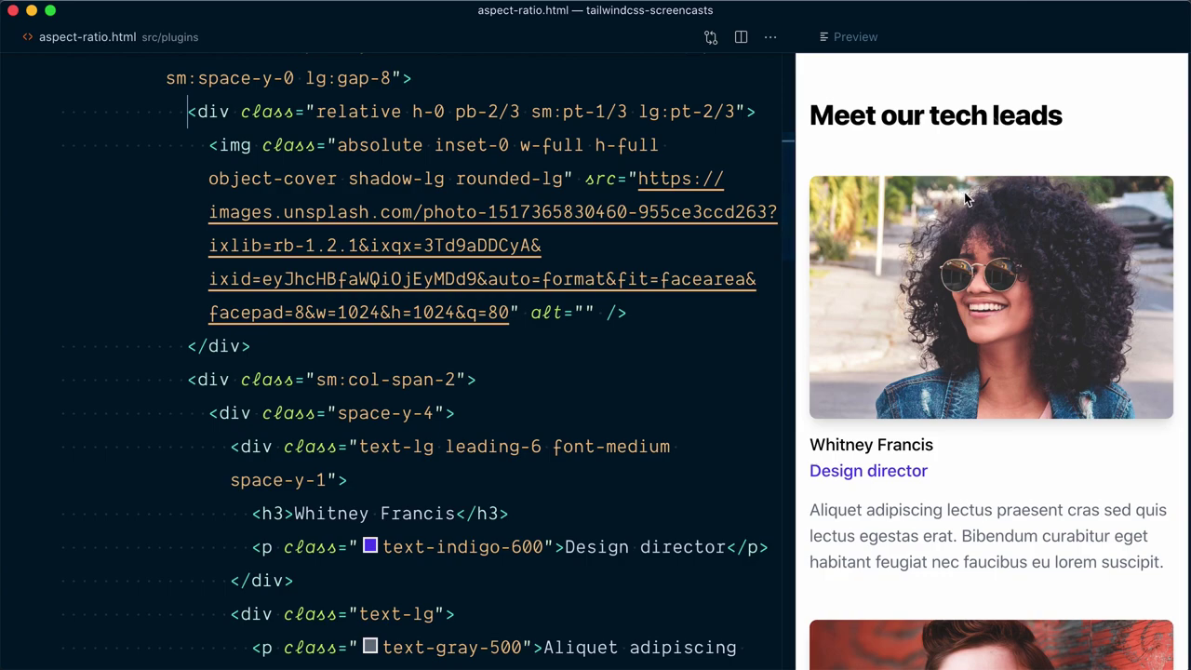
scroll(964, 192, "down", 5)
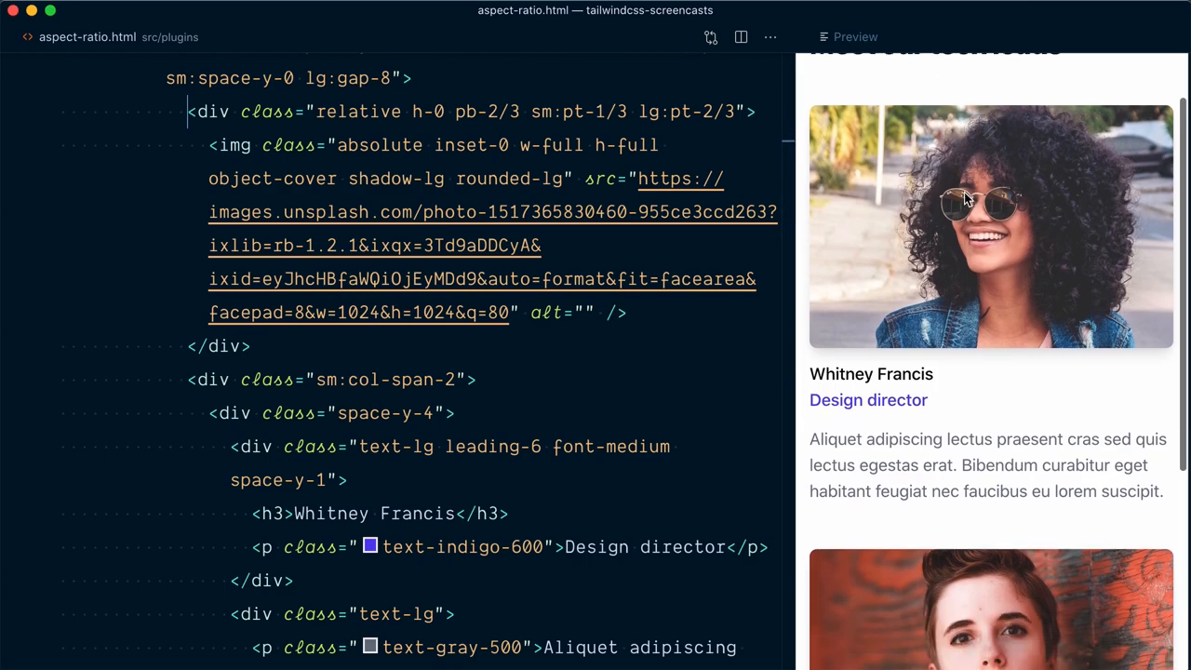
scroll(964, 191, "down", 5)
scroll(964, 192, "down", 5)
scroll(964, 196, "up", 10)
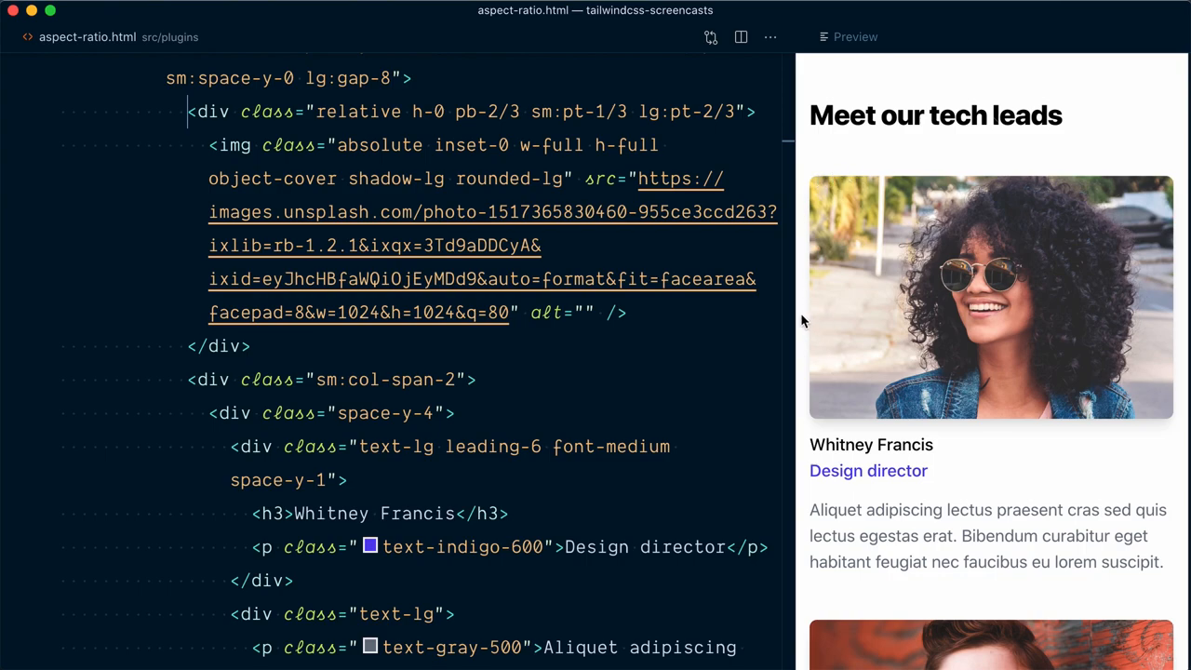
Resize the preview to show the two-column layout, then back to a single column.
left_click_drag(795, 311, 205, 358)
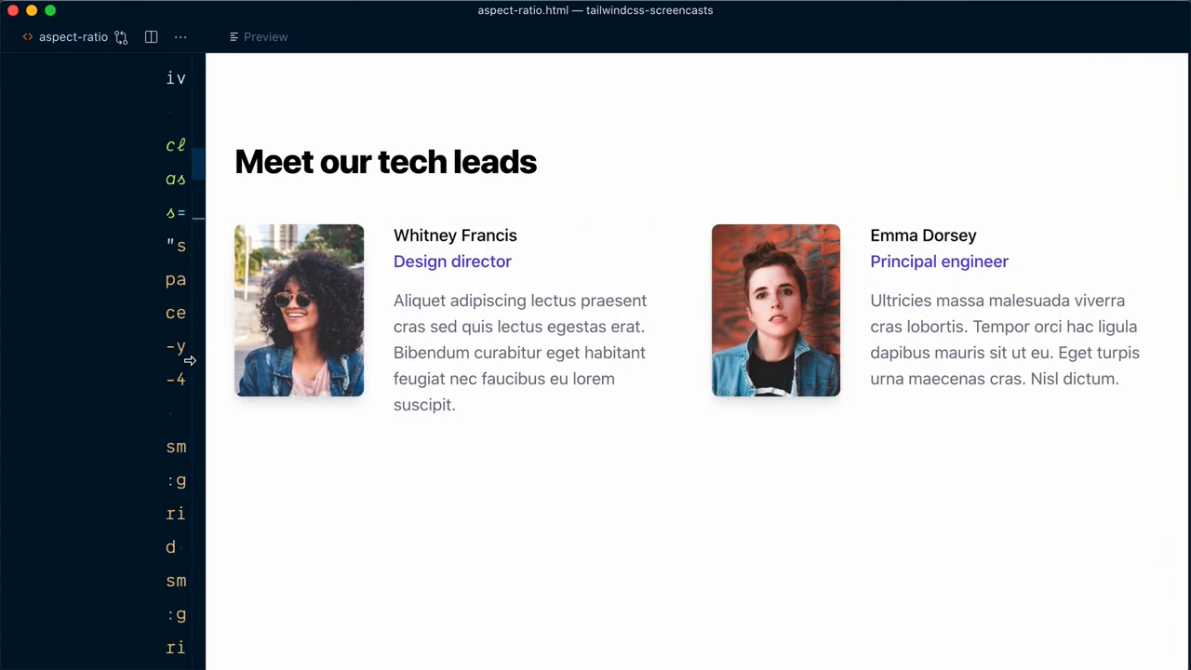
left_click_drag(206, 214, 799, 201)
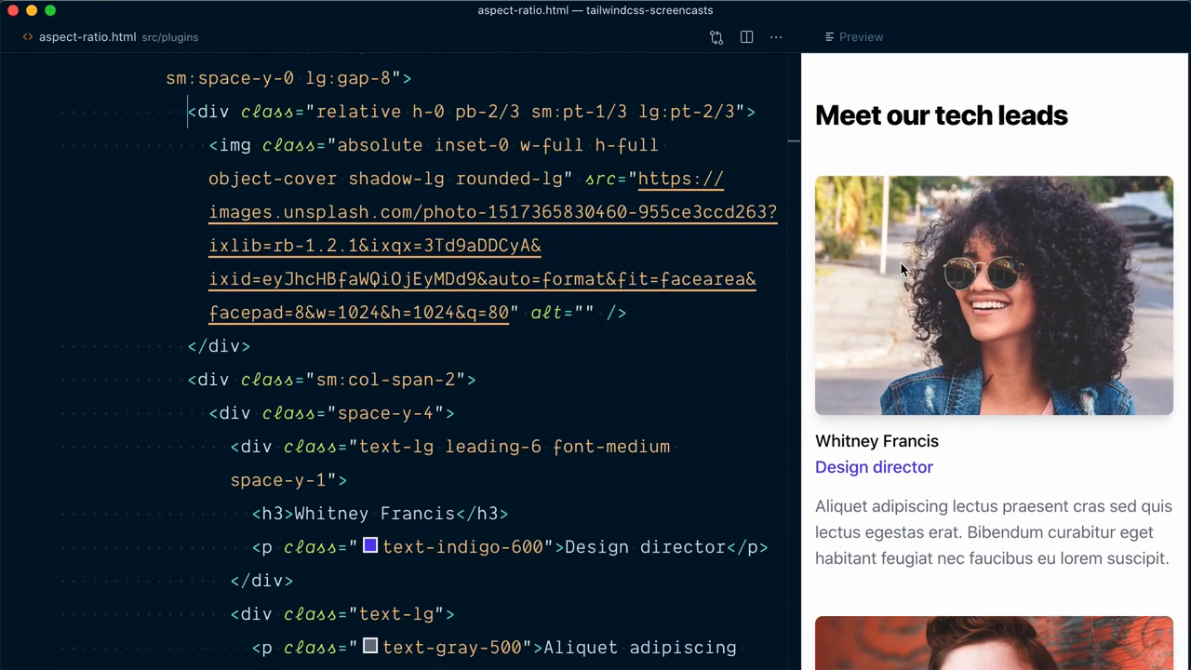
scroll(900, 262, "down", 5)
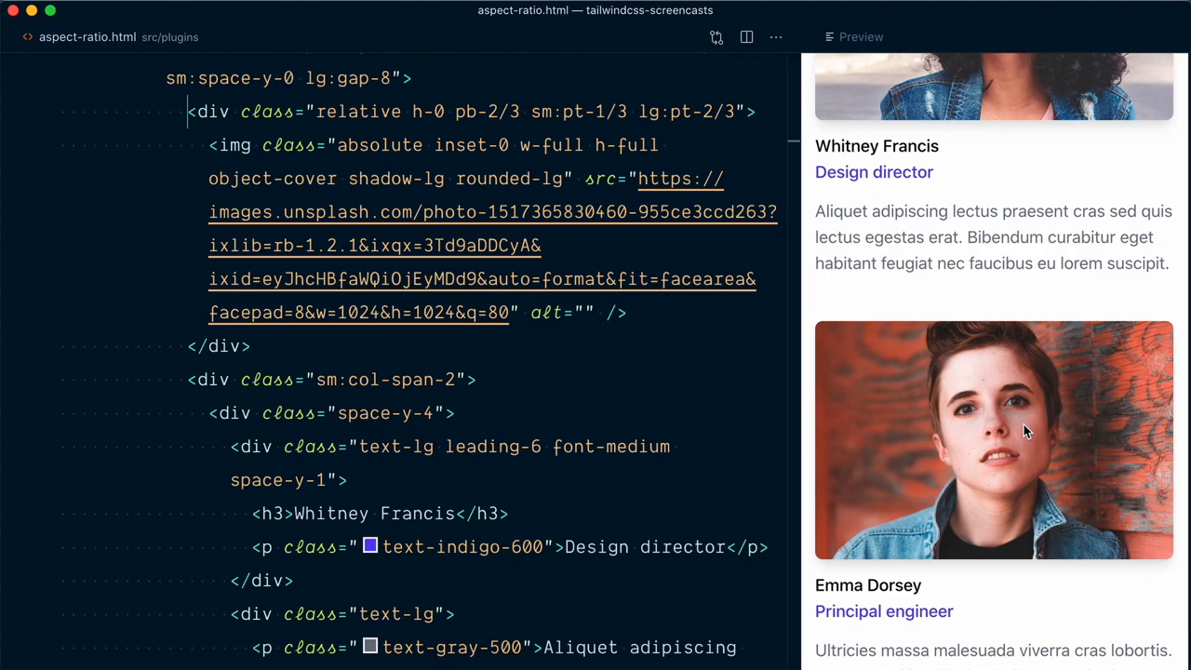
scroll(1024, 424, "up", 6)
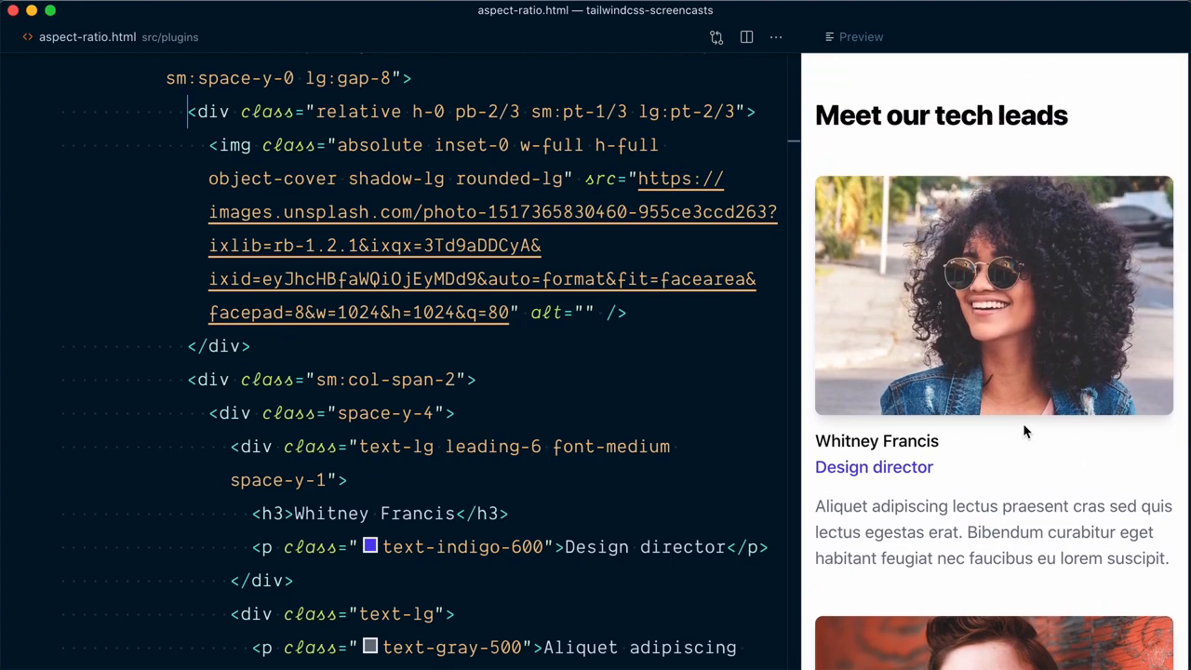
Highlight the img element's absolute inset-0 w-full h-full classes in aspect-ratio.html.
key("Down")
key("shift+Down")
key("shift+Down")
key("shift+Down")
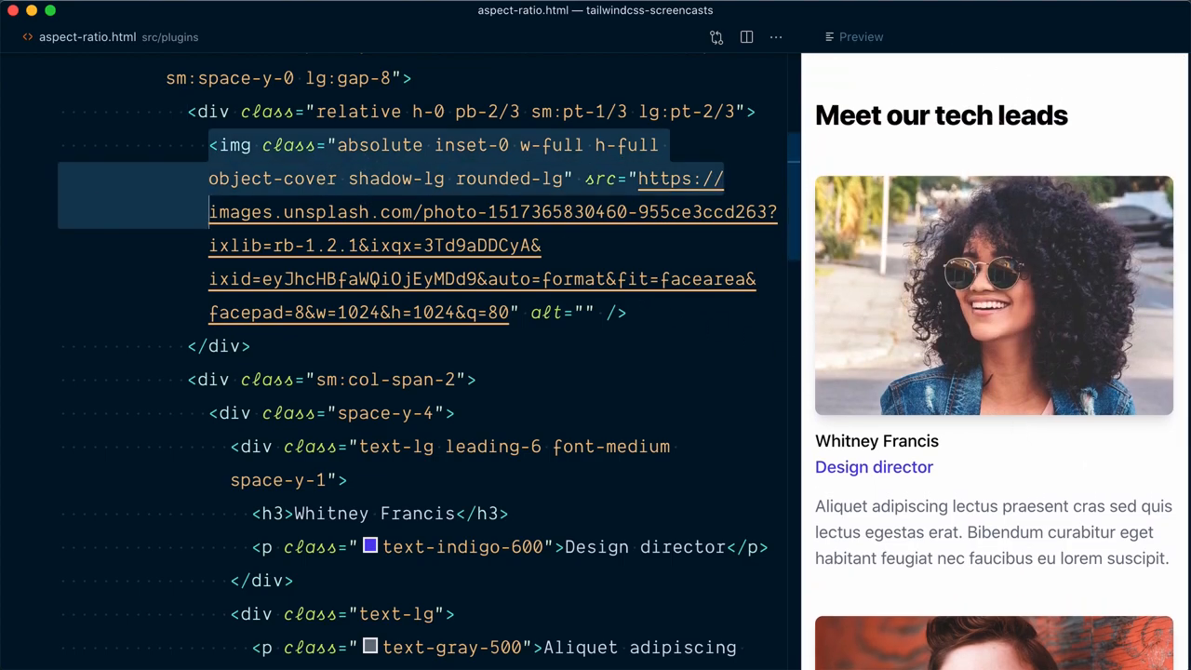
key("shift+Down")
key("Left")
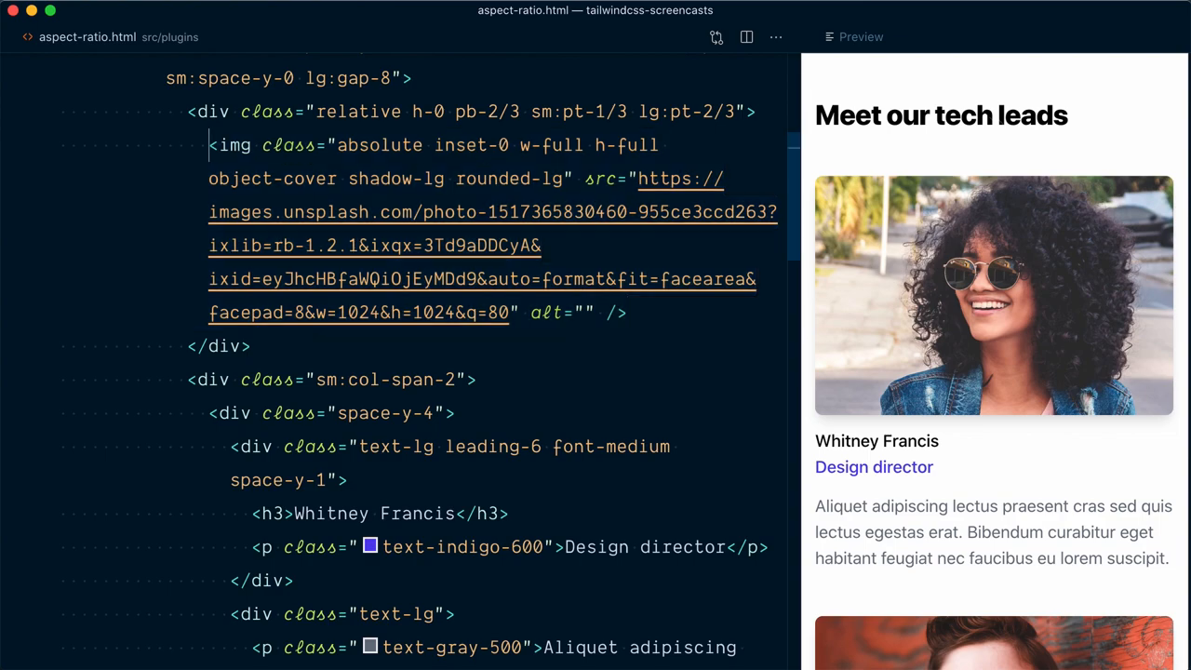
key("alt+shift+Right")
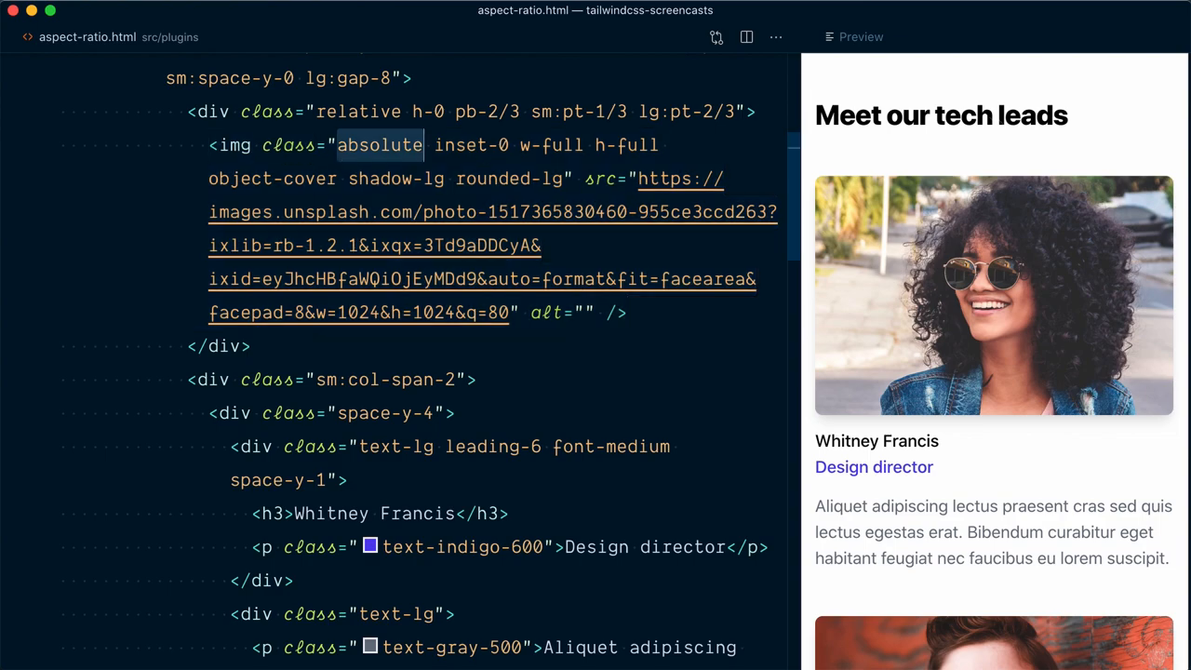
key("Right")
key("Right")
key("alt+shift+Right")
key("alt+shift+Right")
key("alt+shift+Right")
key("alt+shift+Right")
key("alt+shift+Right")
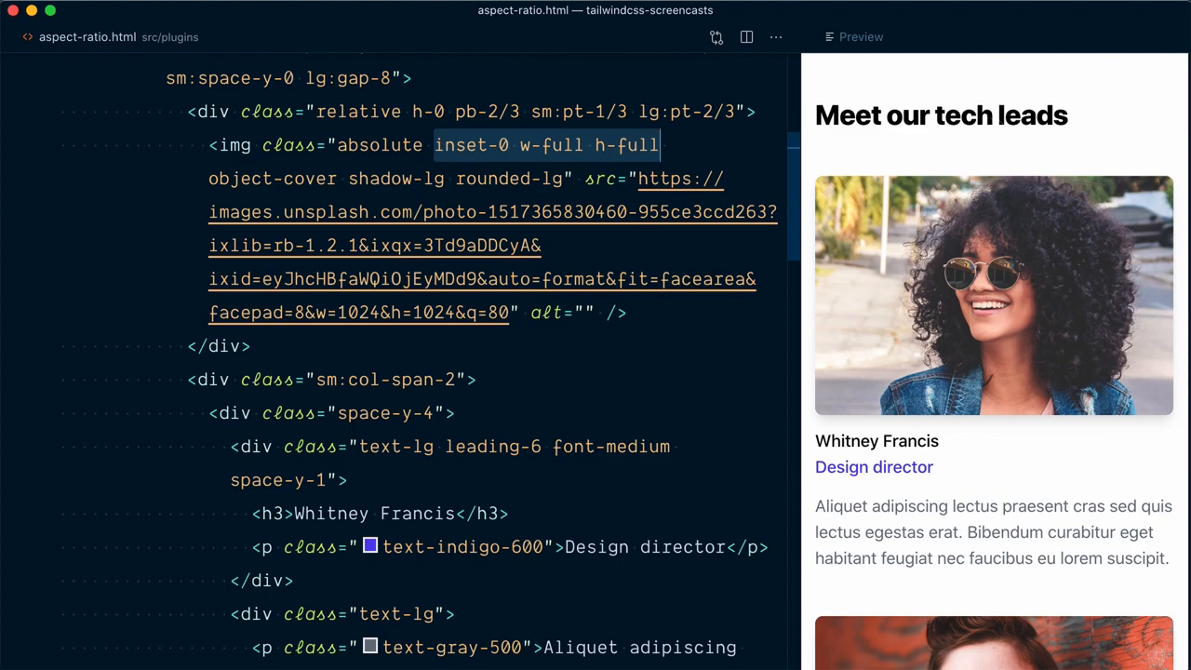
Highlight the wrapper div's relative h-0 pb-2/3 sm:pt-1/3 lg:pt-2/3 classes.
key("Up")
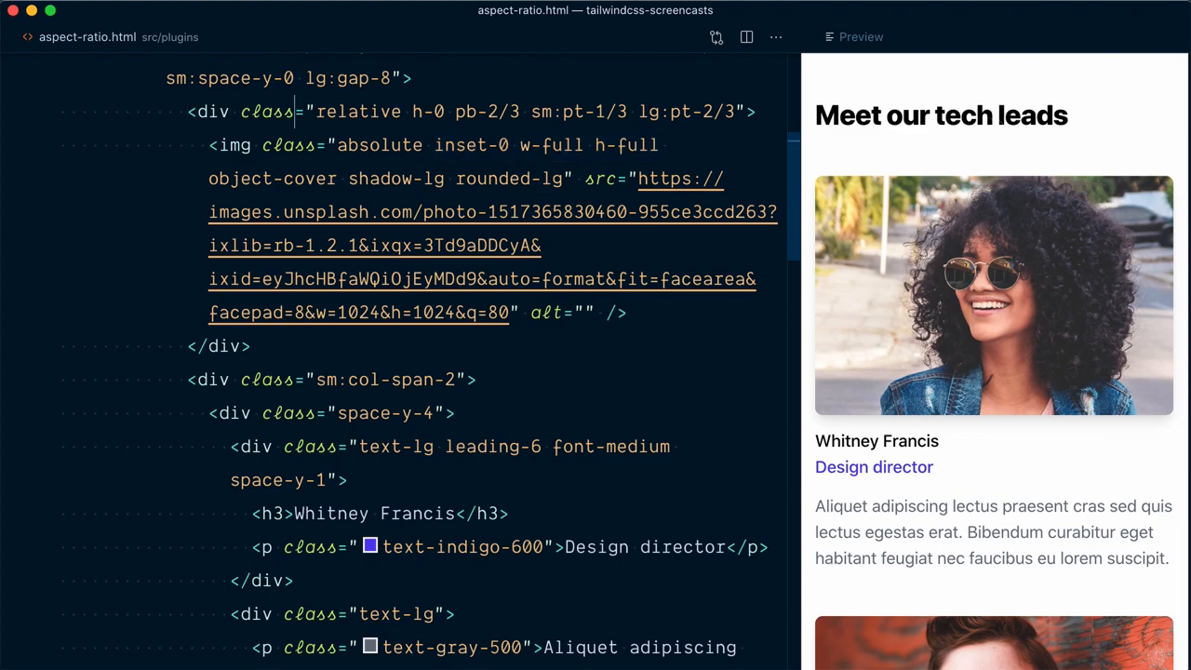
key("alt+shift+Right")
key("Right")
key("alt+shift+Right")
key("shift+Right")
key("Right")
key("Right")
key("shift+Right")
key("shift+Right")
key("shift+Right")
key("shift+Right")
key("shift+Right")
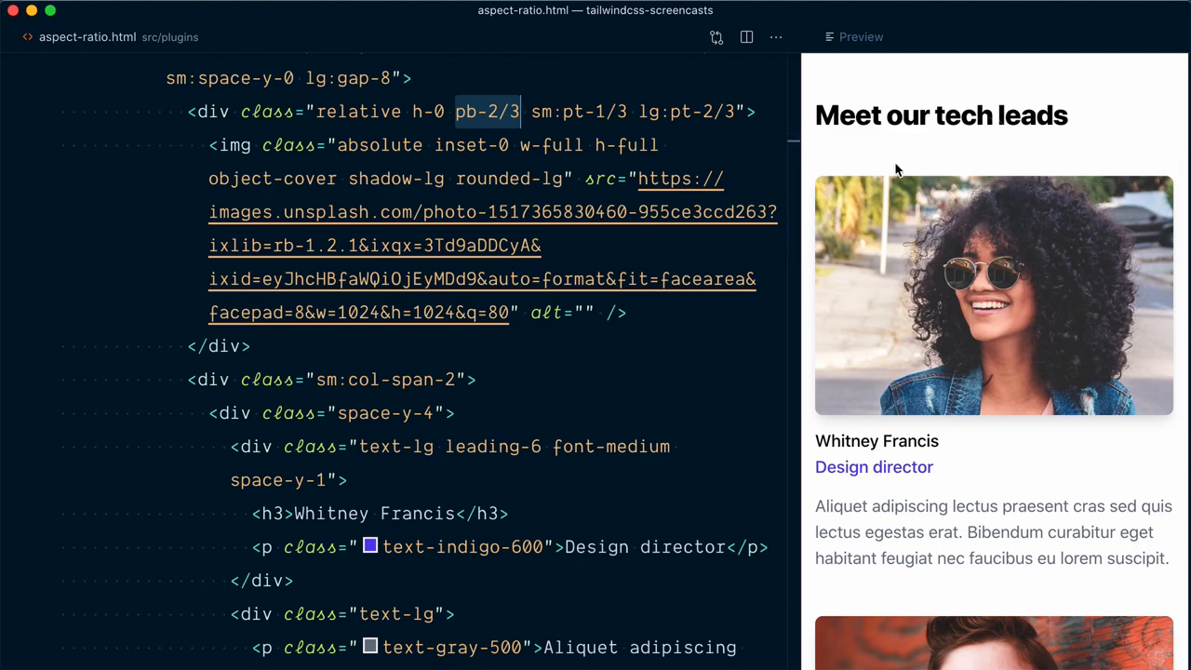
key("shift+Right")
key("shift+Right")
key("shift+Right")
key("shift+Right")
key("shift+Right")
key("shift+Right")
key("shift+Right")
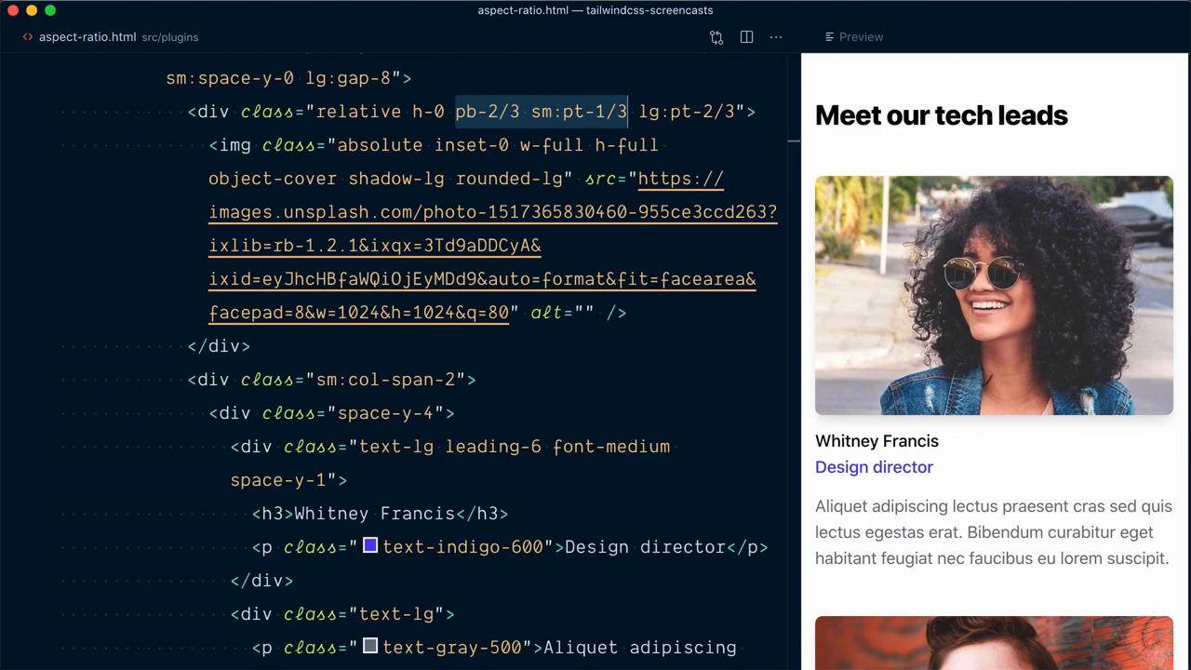
key("shift+Right")
key("shift+Right")
key("shift+Right")
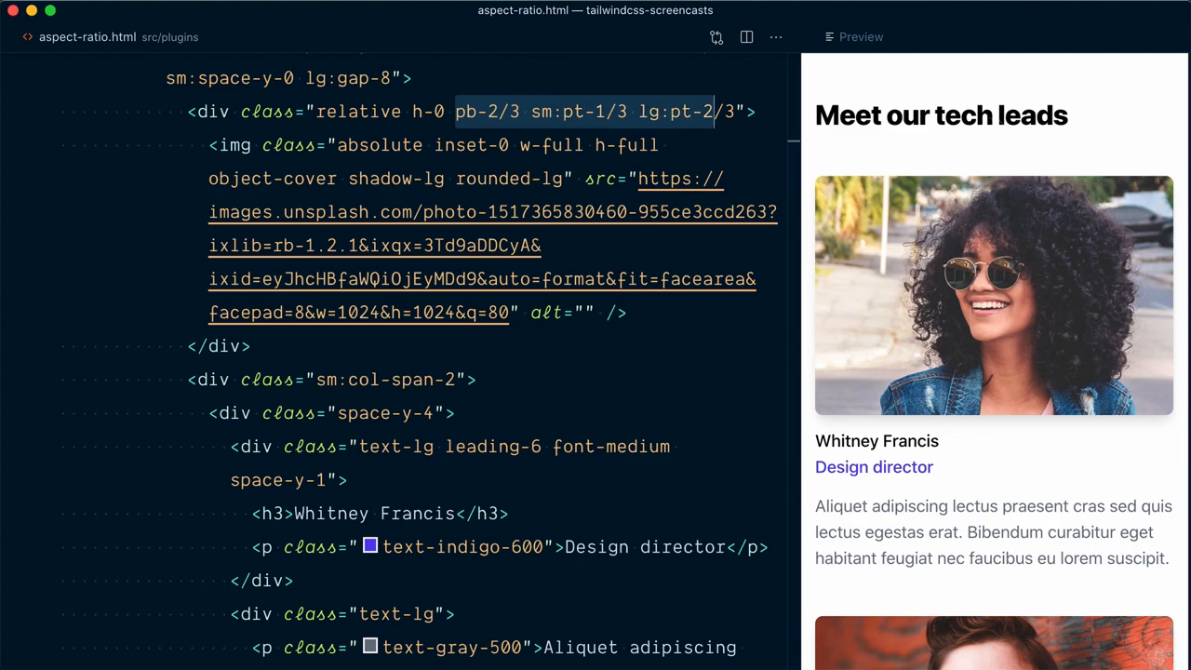
key("shift+Right")
key("shift+Right")
key("shift+Right")
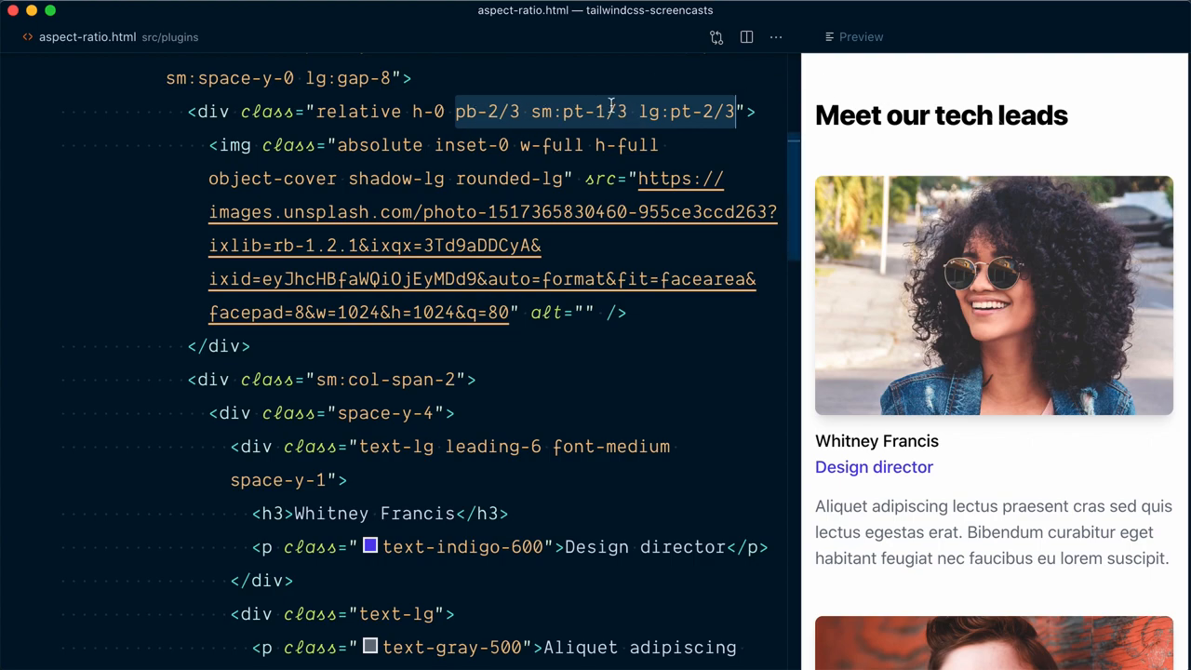
Show the extended padding block with 1/3 and 2/3 values in tailwind.config.js.
key("ctrl+Tab")
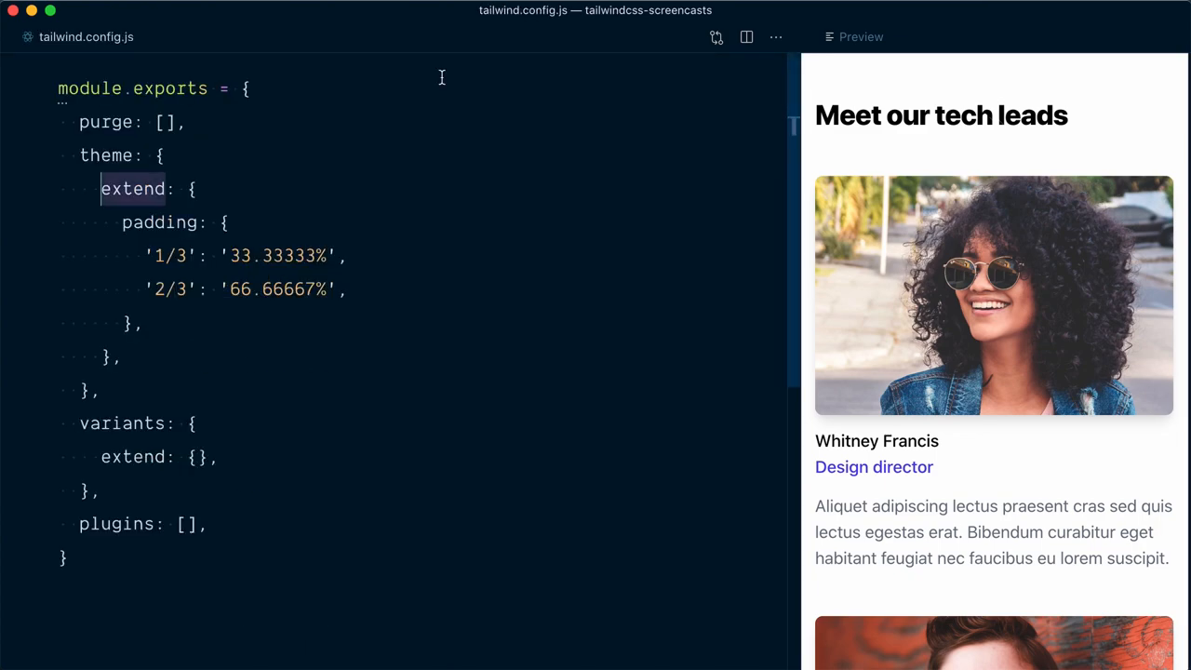
key("Down")
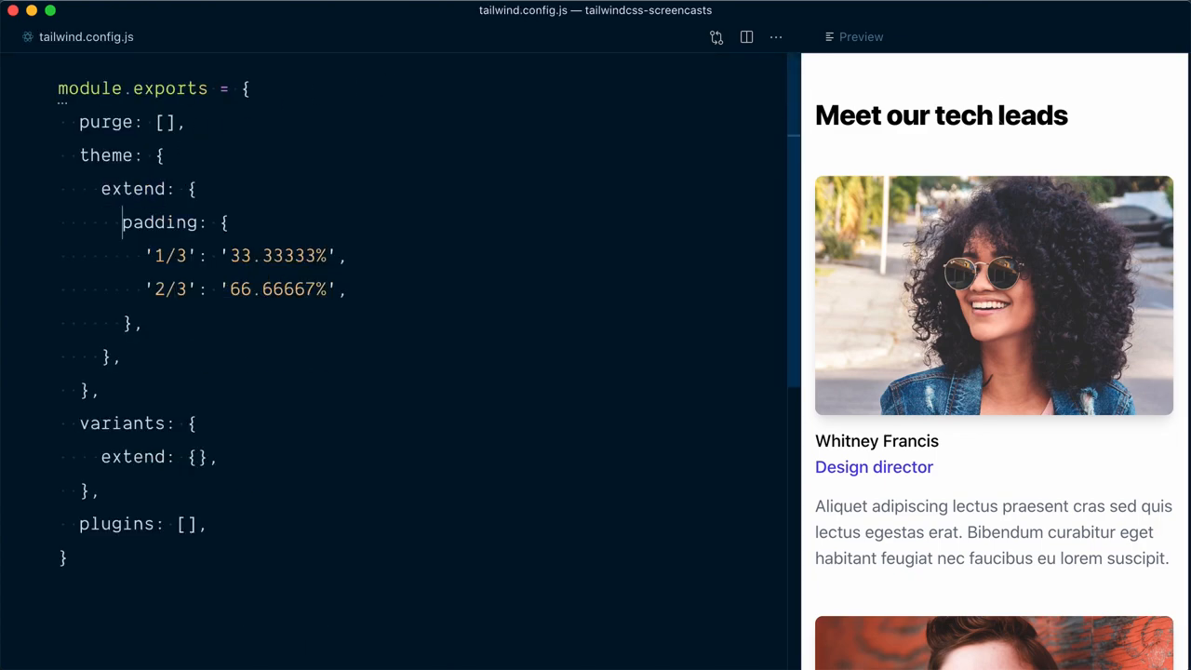
key("shift+Down")
key("shift+Down")
key("shift+Down")
key("shift+End")
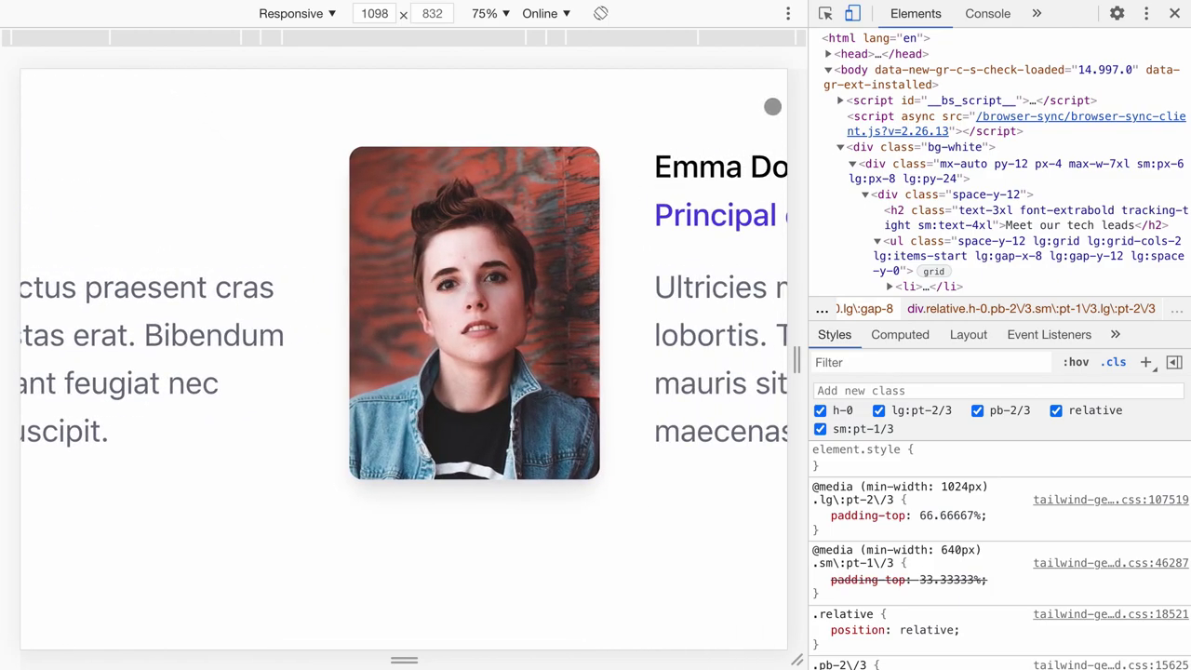
left_click(825, 13)
left_click(575, 187)
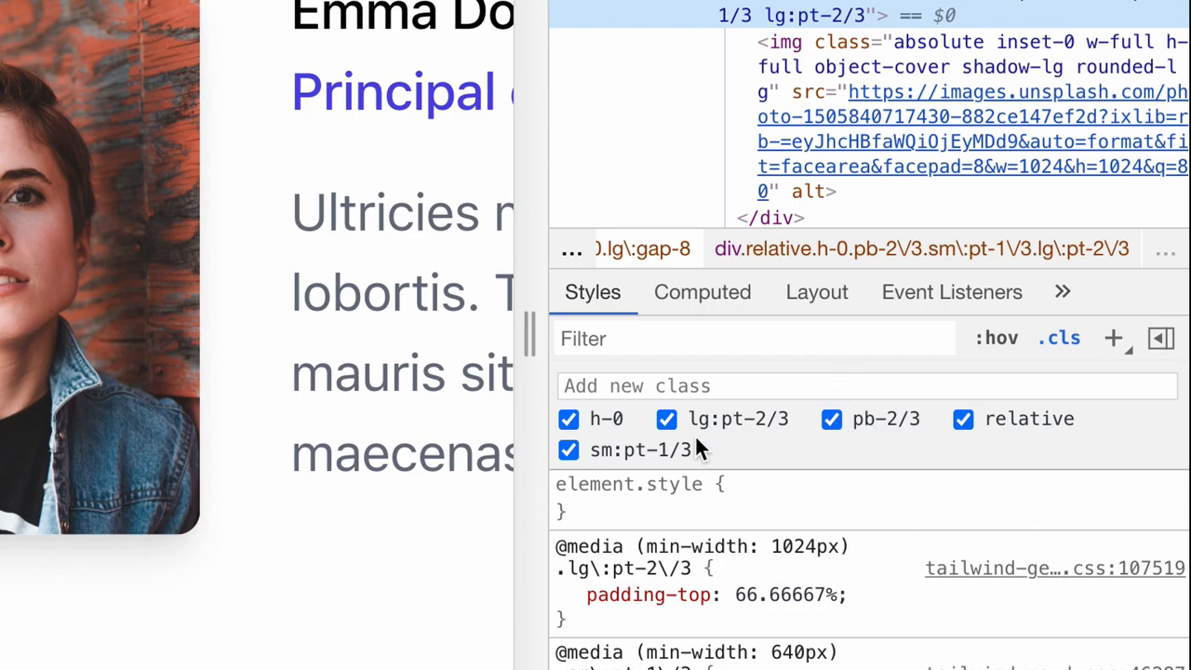
left_click(666, 419)
left_click(568, 450)
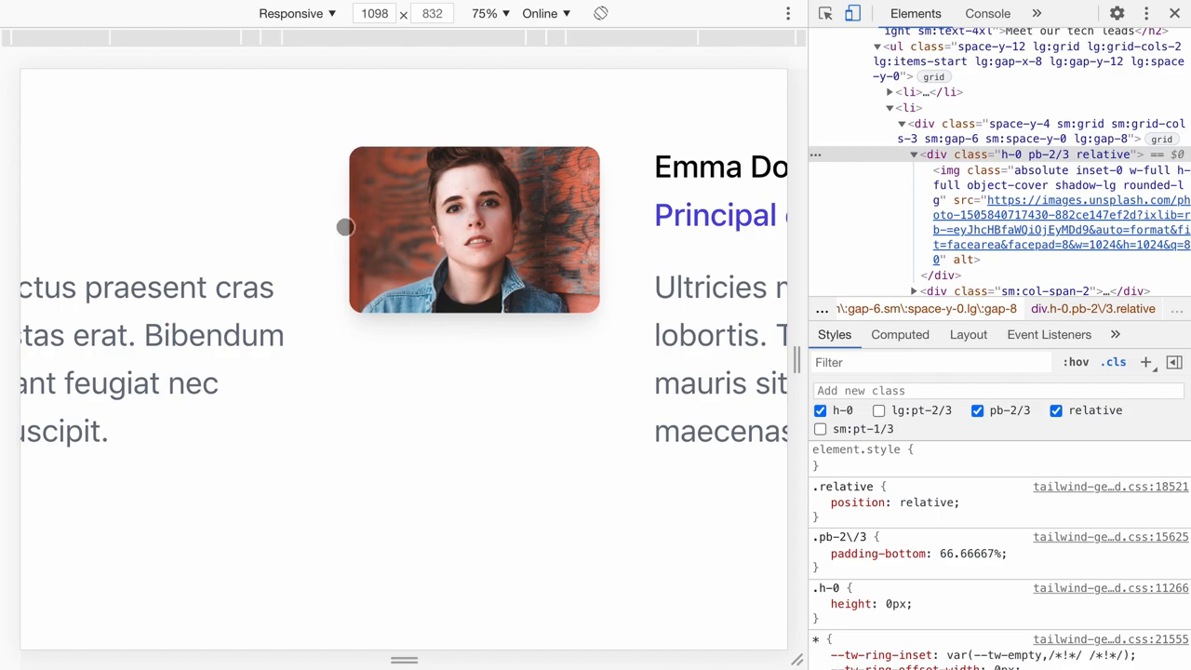
Toggle pb-2/3 off and on, then re-enable sm:pt-1/3 and lg:pt-2/3 on the wrapper.
left_click(977, 410)
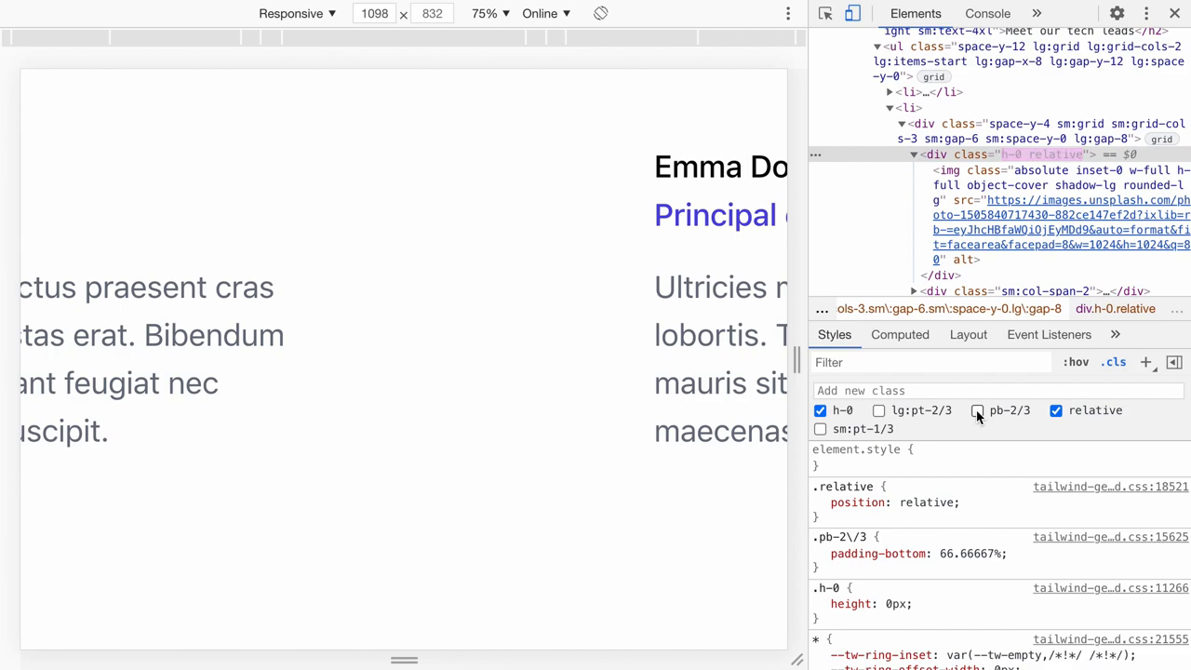
left_click(977, 410)
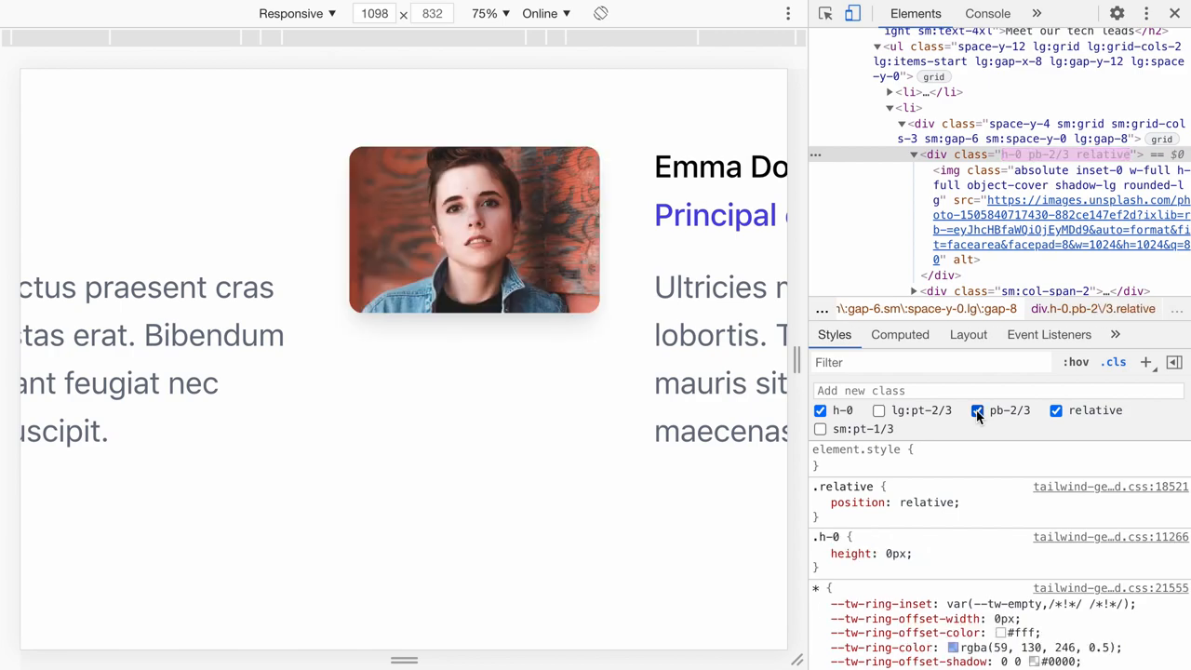
left_click(819, 429)
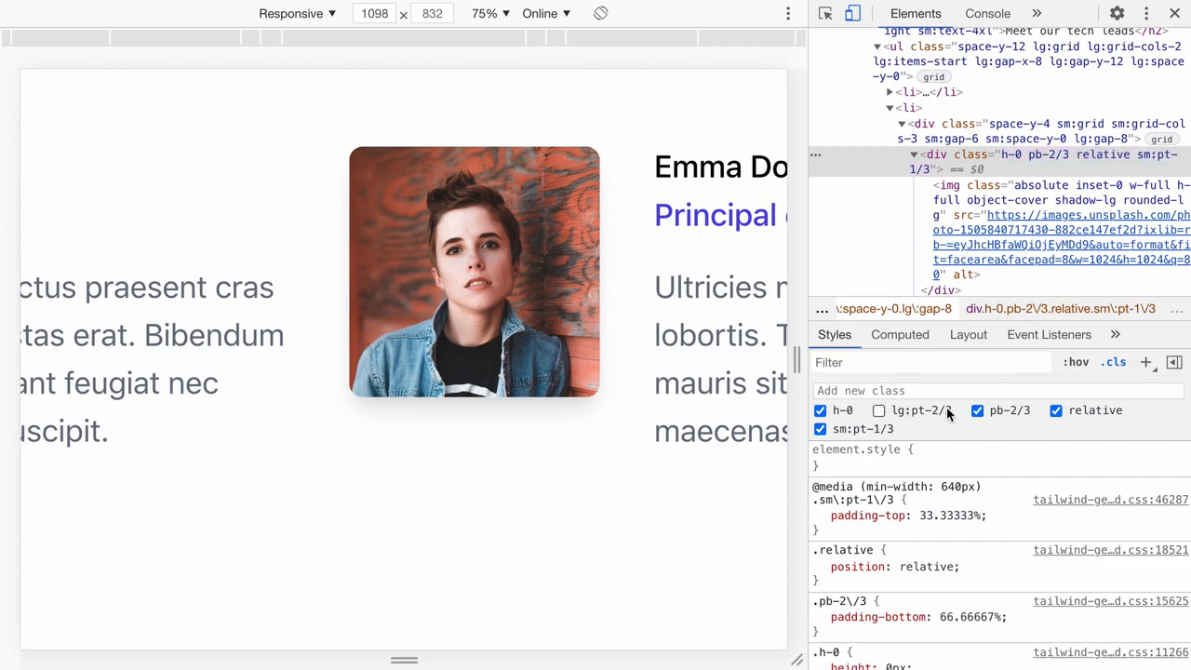
left_click(880, 410)
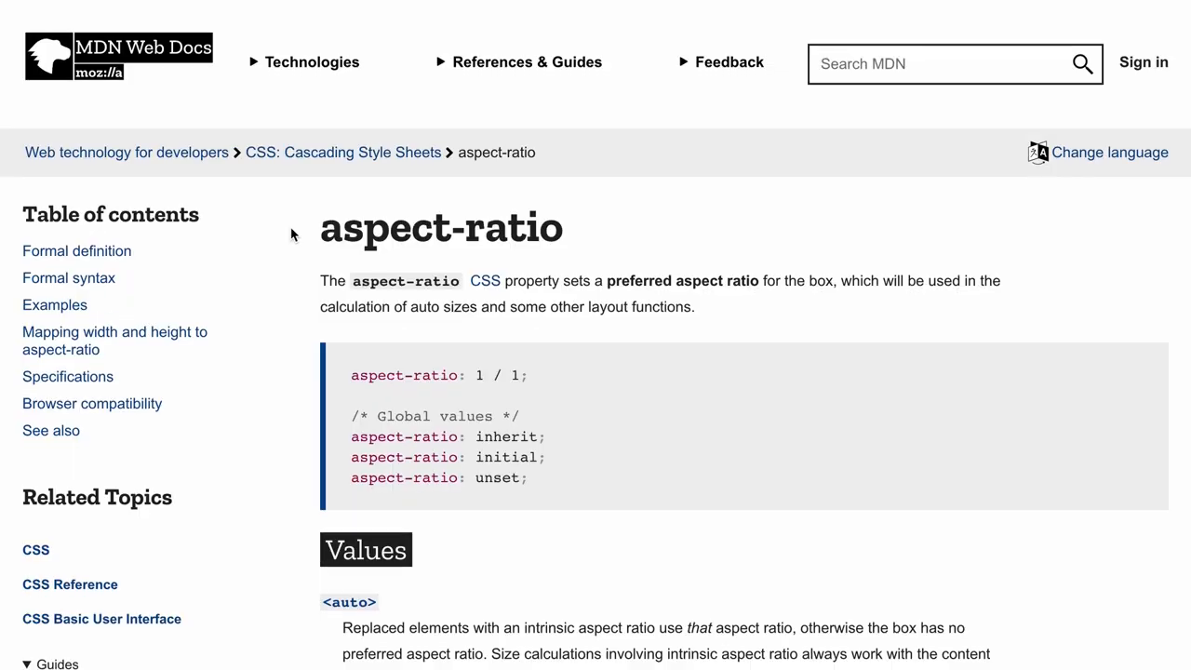
scroll(292, 235, "down", 4)
scroll(292, 235, "down", 4)
scroll(292, 234, "down", 3)
scroll(292, 234, "down", 3)
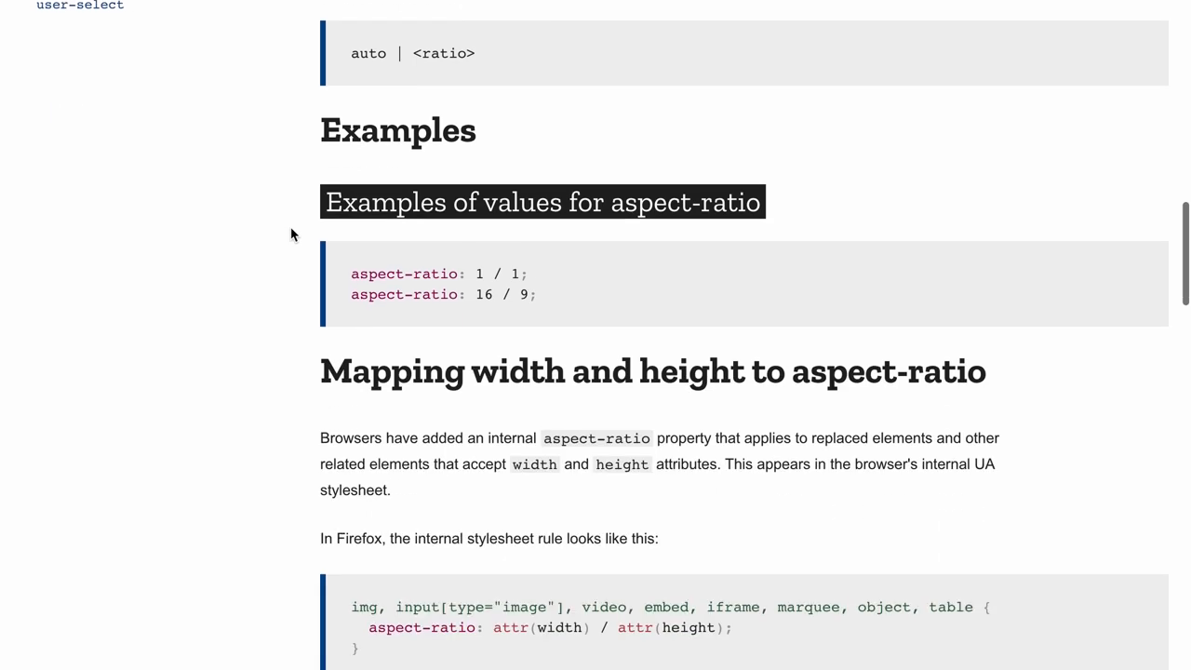
left_click_drag(349, 273, 530, 273)
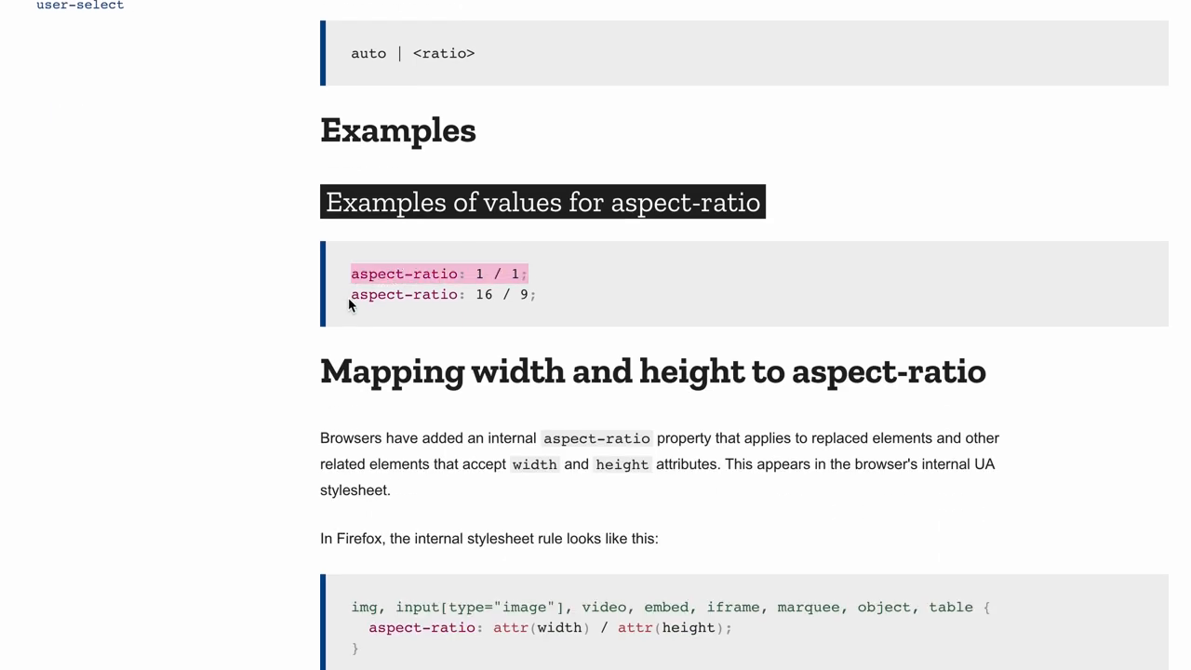
left_click_drag(351, 296, 538, 296)
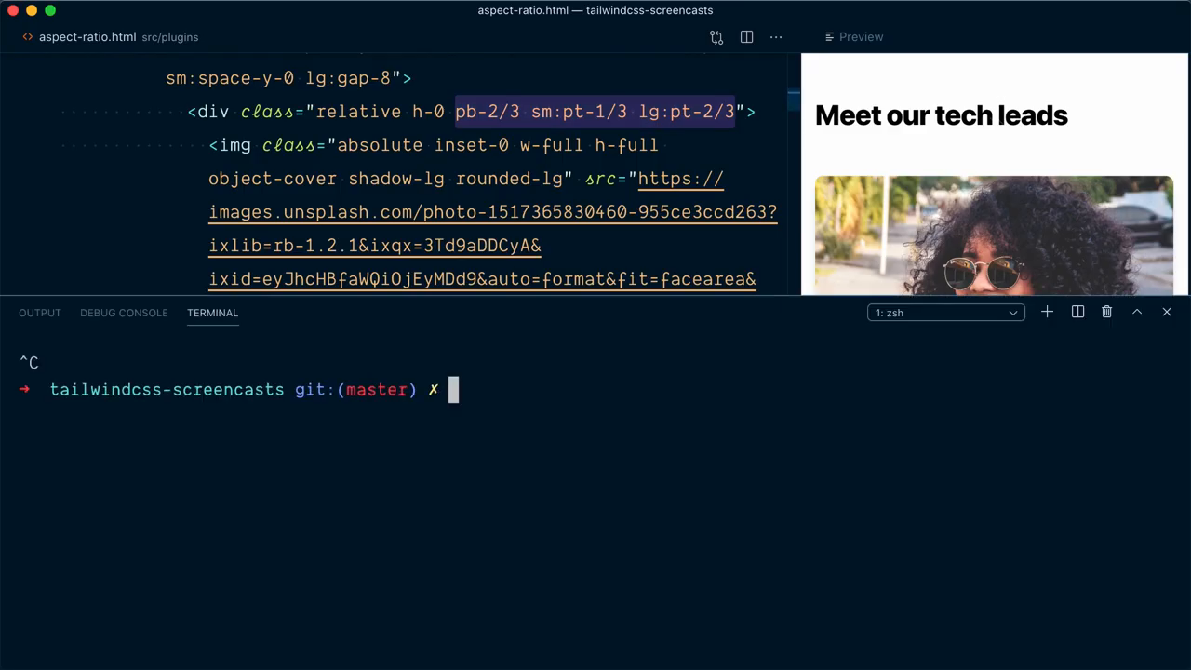
type("npm install @tailwindcss/aspect-ratio")
key("Return")
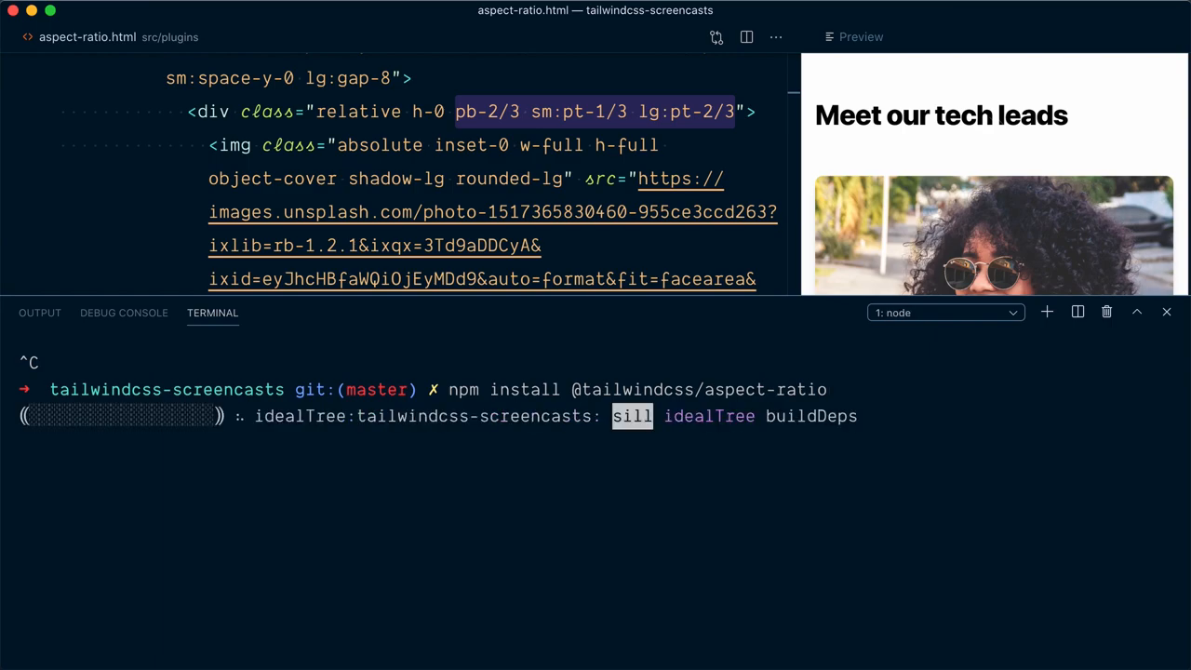
key("ctrl+l")
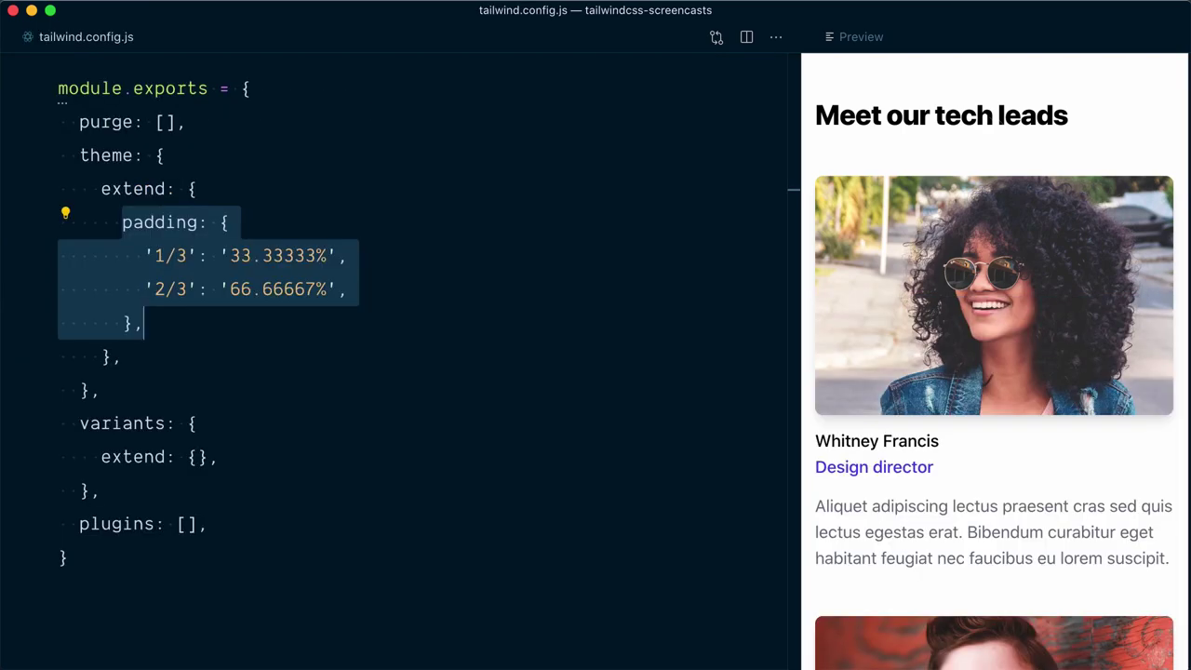
key("Down")
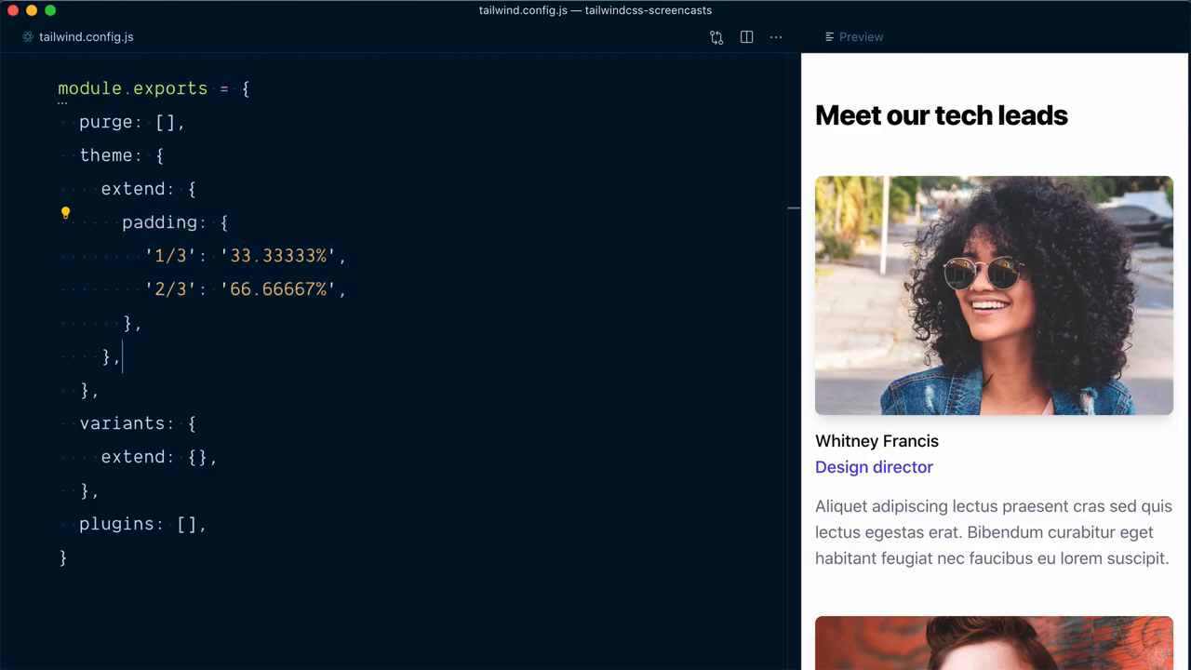
key("Down")
key("Down")
key("Down")
key("Home")
key("shift+End")
key("End")
key("Left")
key("Left")
type("require('@tailw")
key("Up")
key("Up")
key("Return")
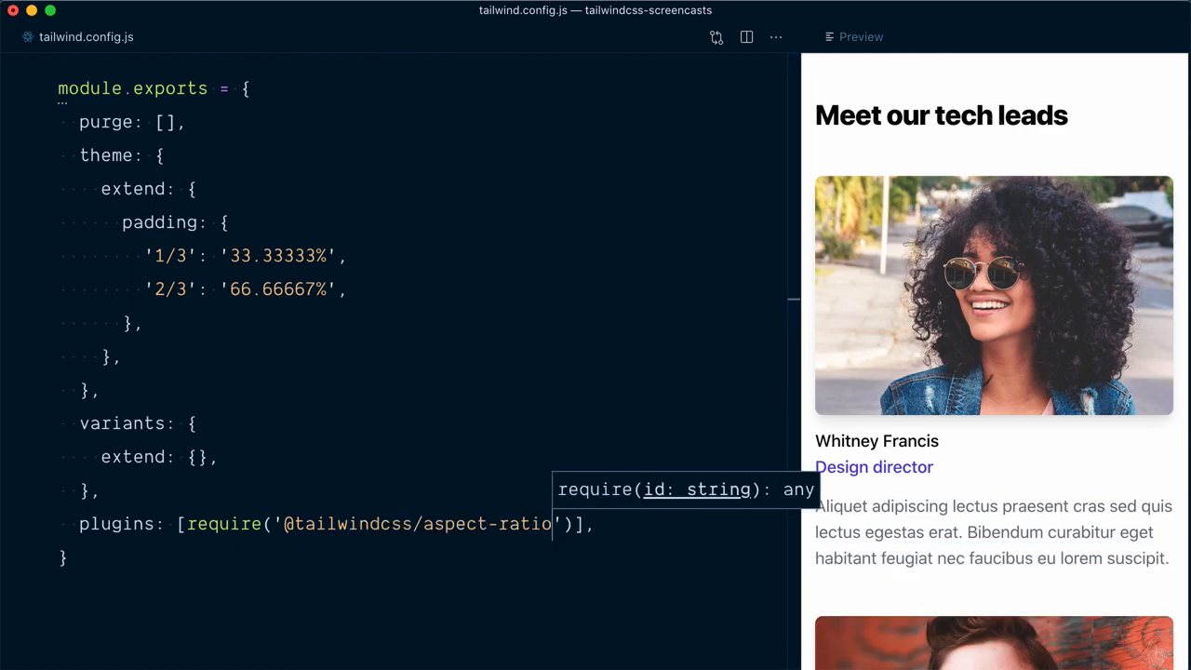
key("Right")
key("Right")
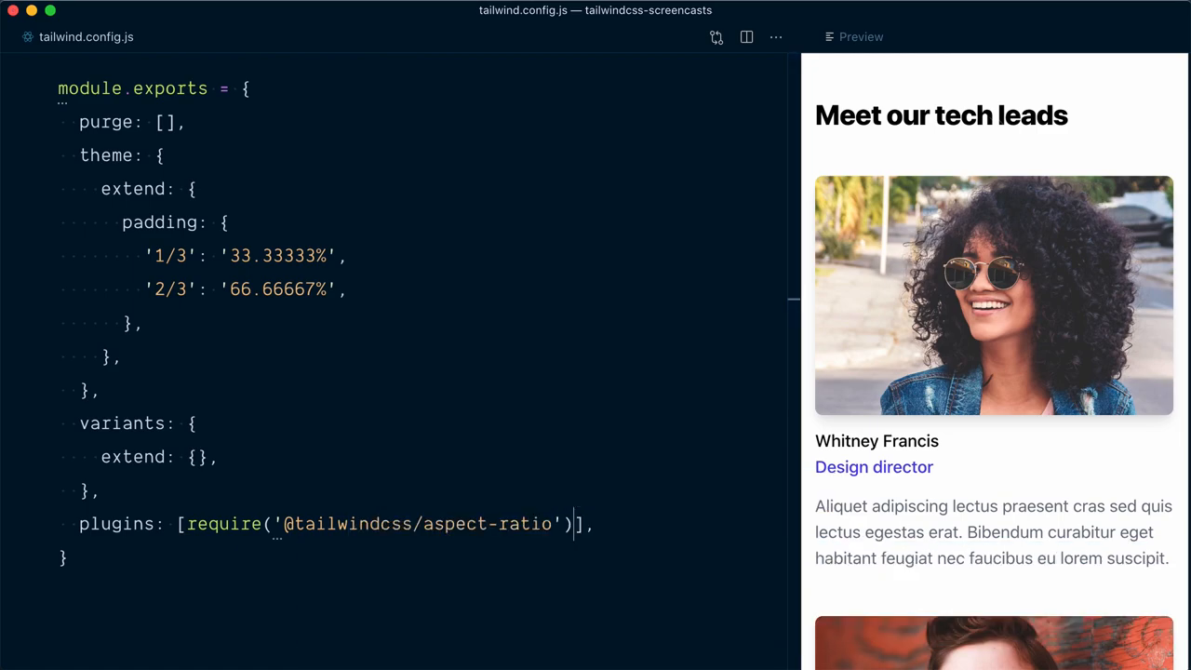
Return to aspect-ratio.html with the caret at the start of the img classes.
key("ctrl+Tab")
key("Down")
key("alt+Right")
key("alt+Right")
Remove absolute inset-0 w-full h-full from the img and empty the wrapper div's class list.
key("alt+shift+Right")
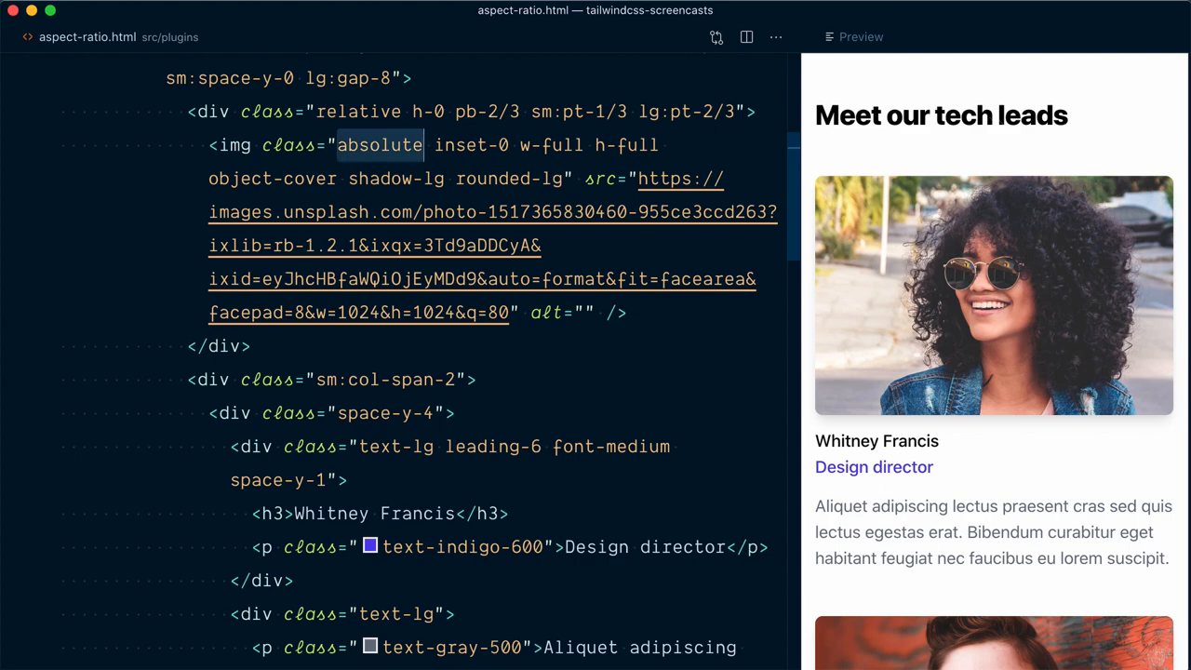
key("alt+shift+Right")
key("alt+shift+Right")
key("alt+shift+Right")
key("alt+shift+Right")
key("alt+shift+Right")
key("alt+shift+Right")
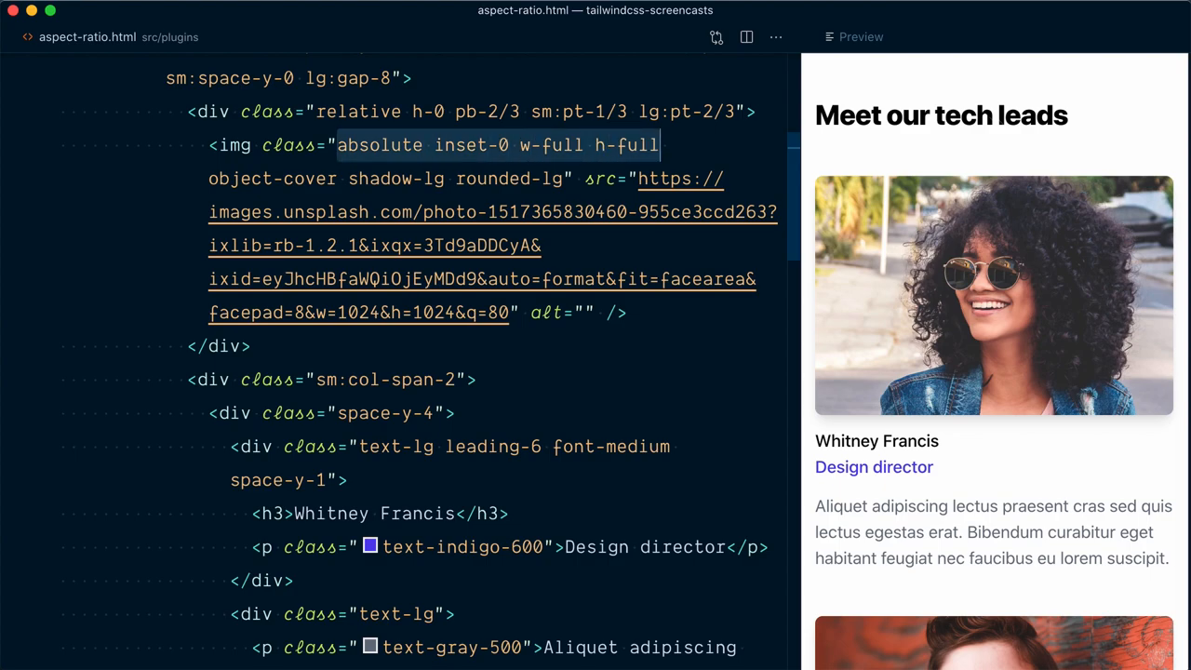
key("super+x")
key("Up")
key("alt+shift+Right")
key("alt+shift+Right")
key("alt+shift+Right")
key("alt+shift+Right")
key("alt+shift+Right")
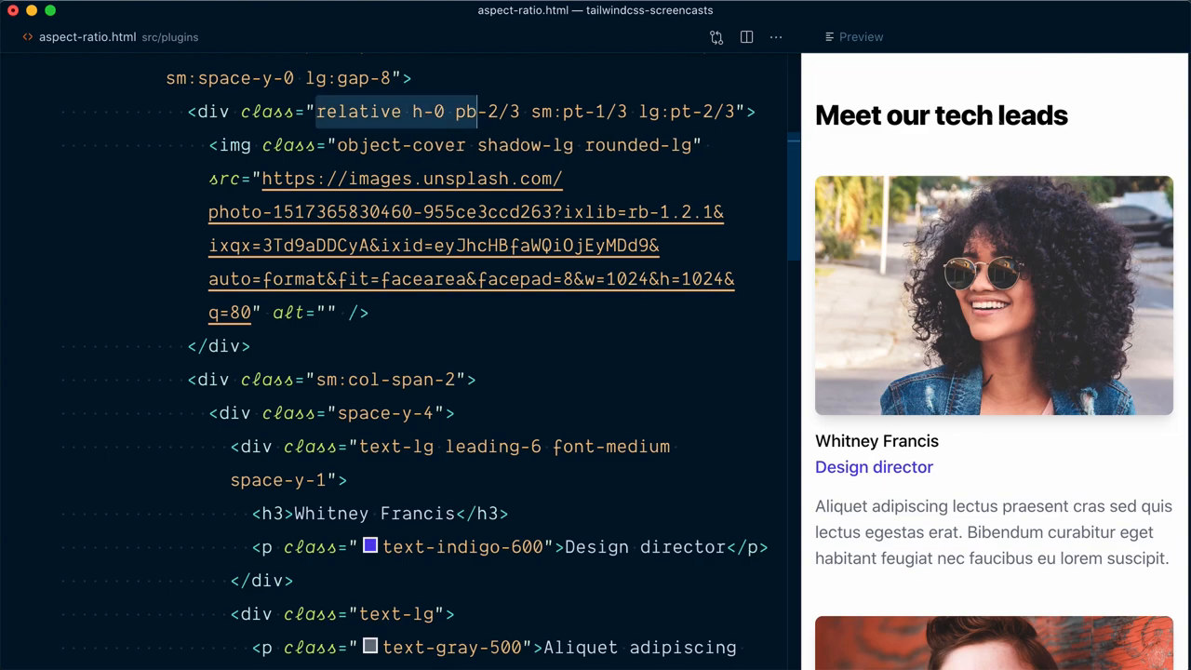
key("alt+shift+Right")
key("alt+shift+Right")
key("alt+shift+Right")
key("alt+shift+Right")
key("alt+shift+Right")
key("alt+shift+Right")
key("alt+shift+Right")
key("alt+shift+Right")
key("alt+shift+Right")
key("alt+shift+Right")
key("BackSpace")
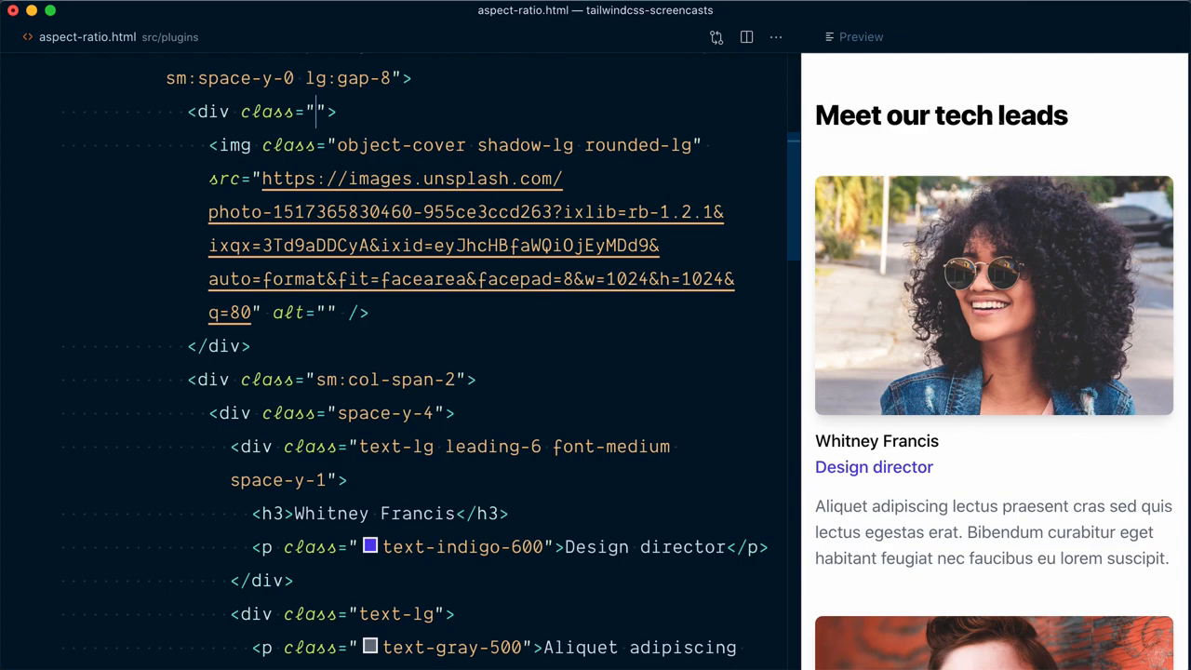
type("aspect-w")
Give the wrapper aspect-w-3 aspect-h-1 and save to preview a 3:1 image.
key("ctrl+space")
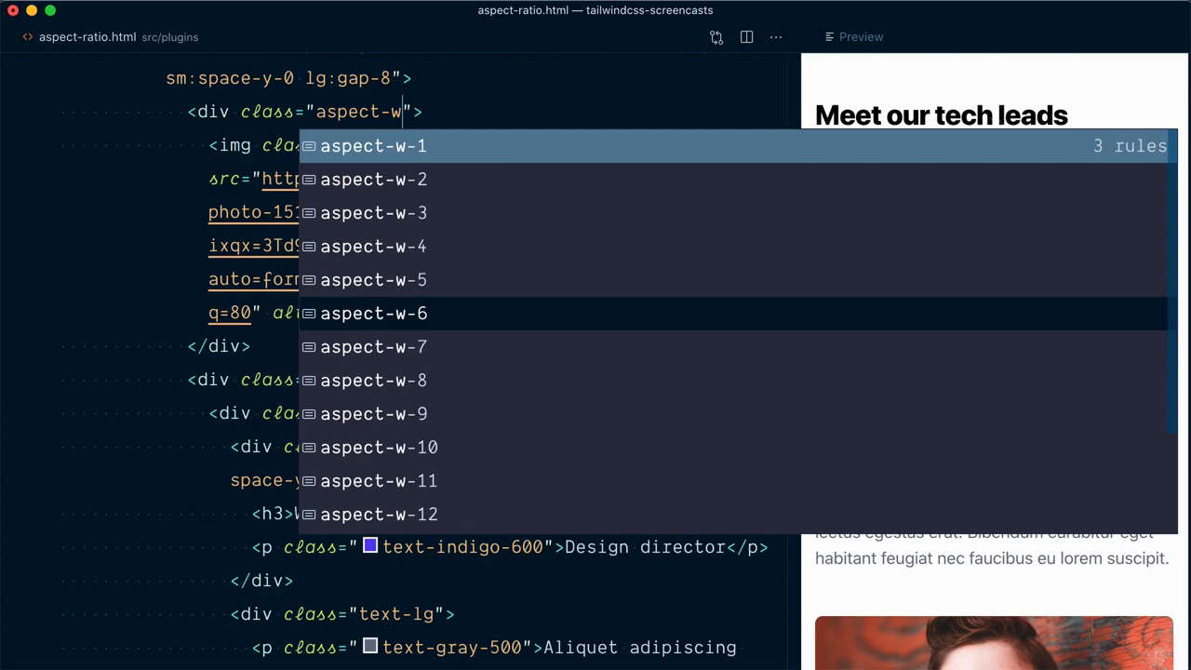
key("Down")
key("Down")
key("Down")
key("Down")
key("Down")
key("Down")
key("Down")
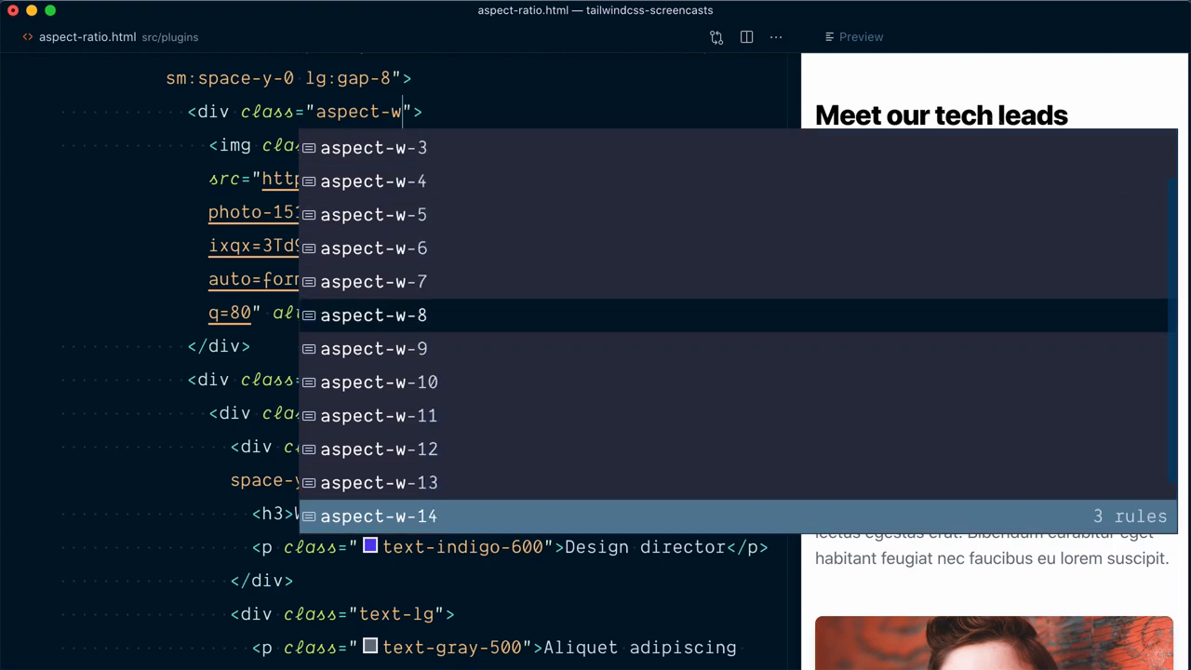
key("Down")
key("Down")
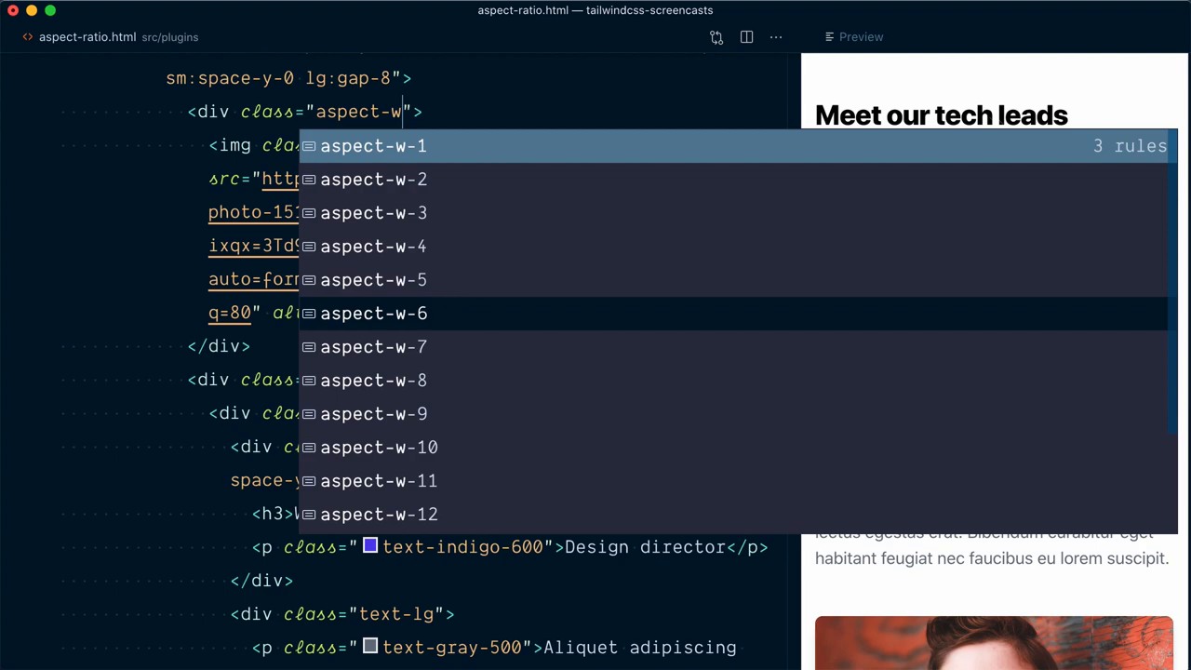
key("Down")
key("Down")
key("Return")
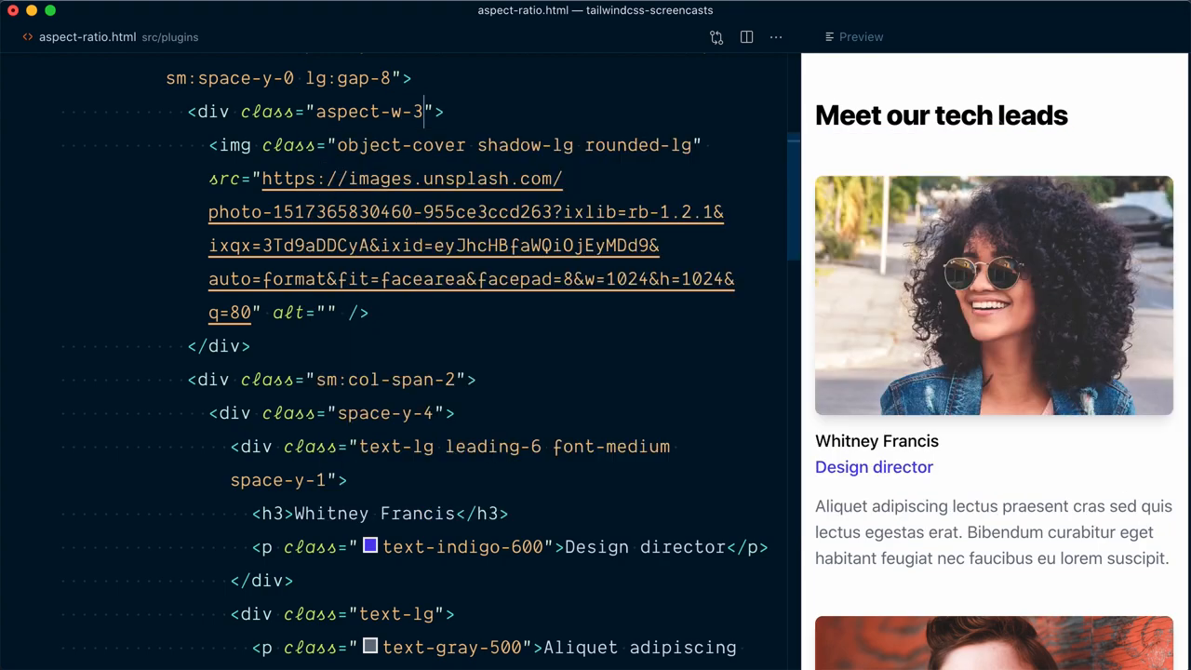
type("aspect-h")
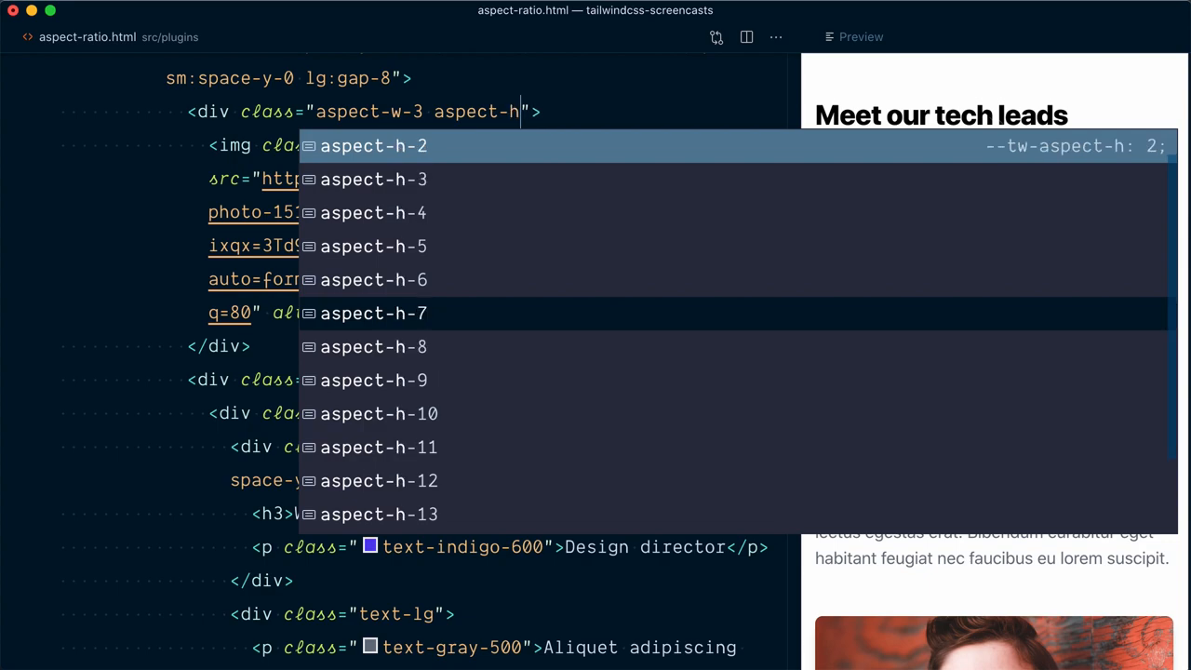
key("Return")
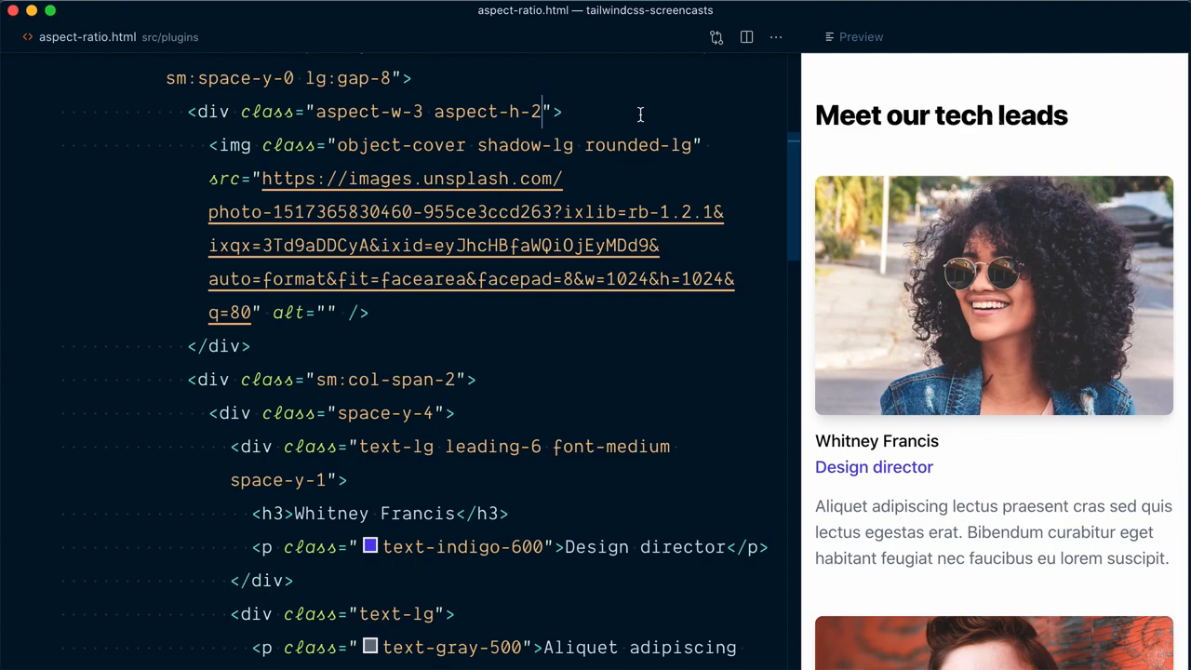
key("BackSpace")
type("1")
key("super+s")
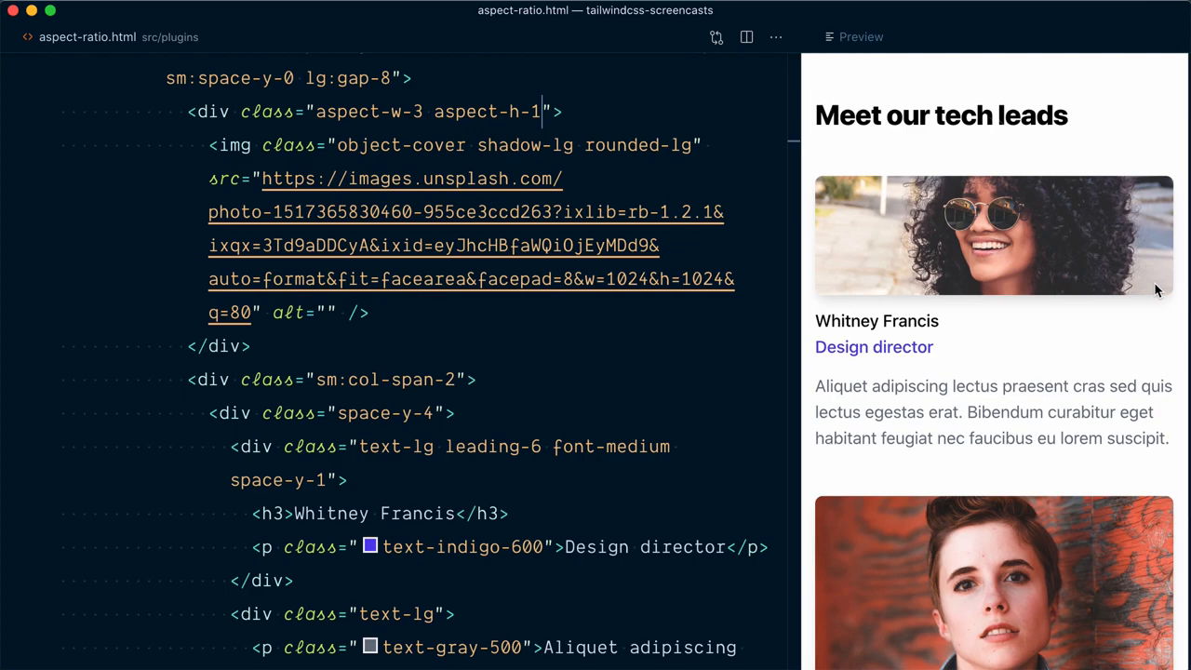
Change the wrapper to aspect-w-4 aspect-h-4 and save so the photo renders square.
left_click(424, 112)
key("BackSpace")
type("4")
key("super+s")
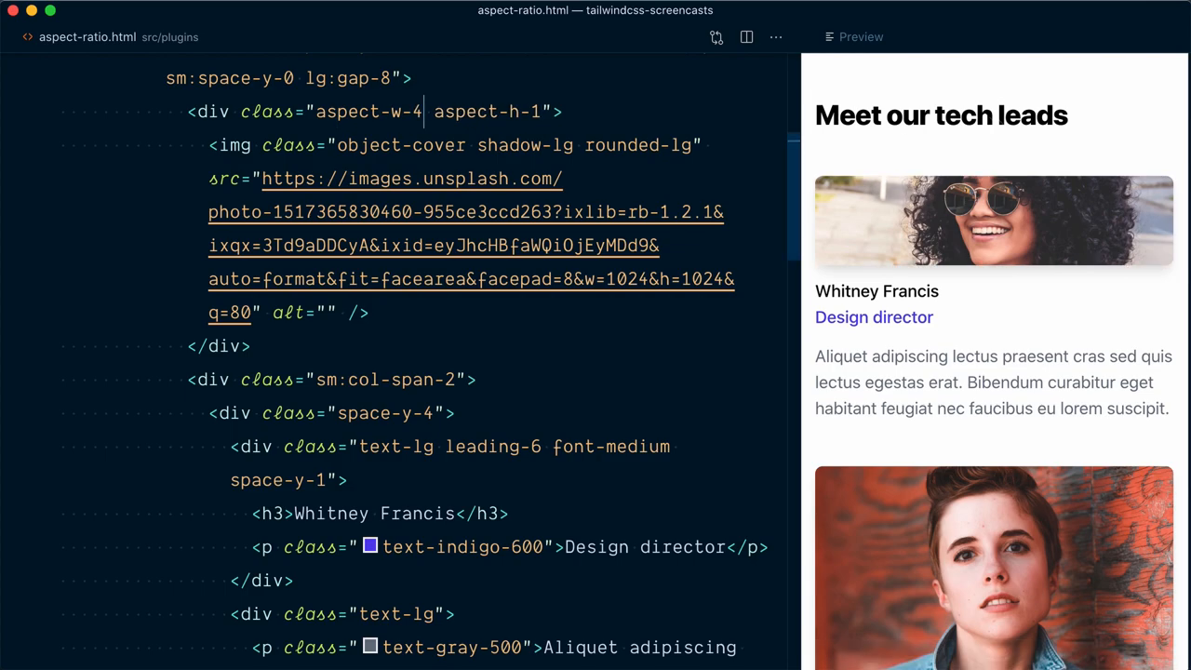
key("alt+Right")
key("Right")
key("Right")
key("BackSpace")
type("4")
key("super+s")
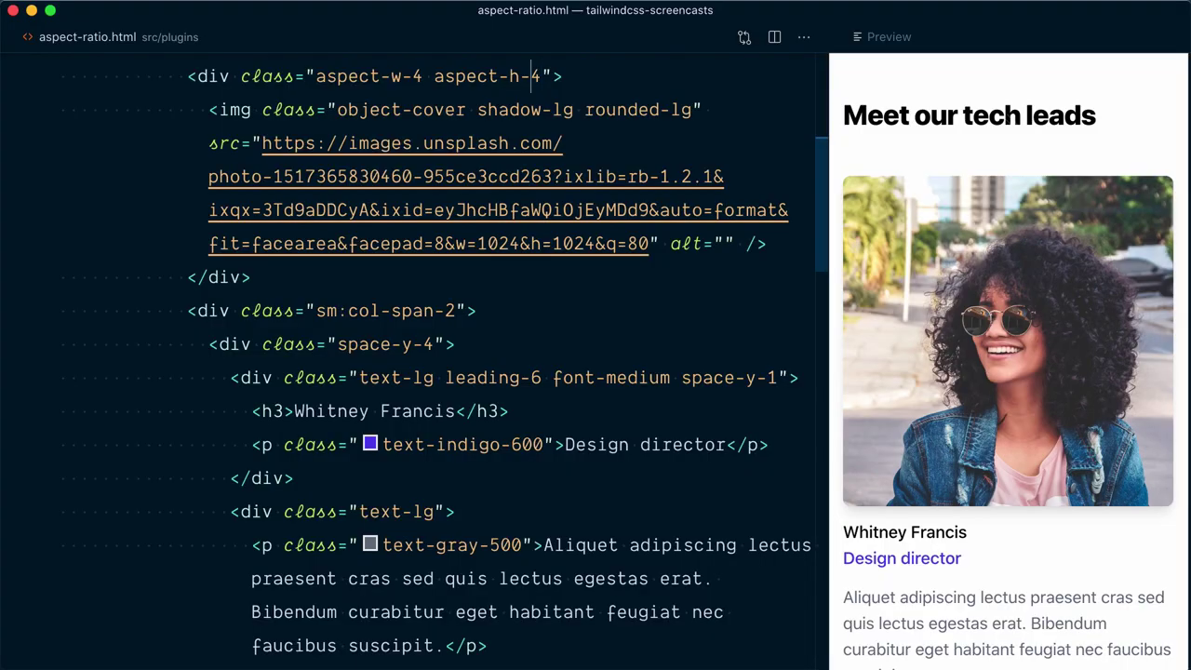
Set the default ratio to aspect-w-3 aspect-h-2 and add the sm: square aspect classes.
key("Left")
key("Left")
key("Left")
key("Left")
key("Left")
key("BackSpace")
type("3")
key("Right")
key("Right")
key("Right")
key("Right")
key("Right")
key("BackSpace")
type("2 sm")
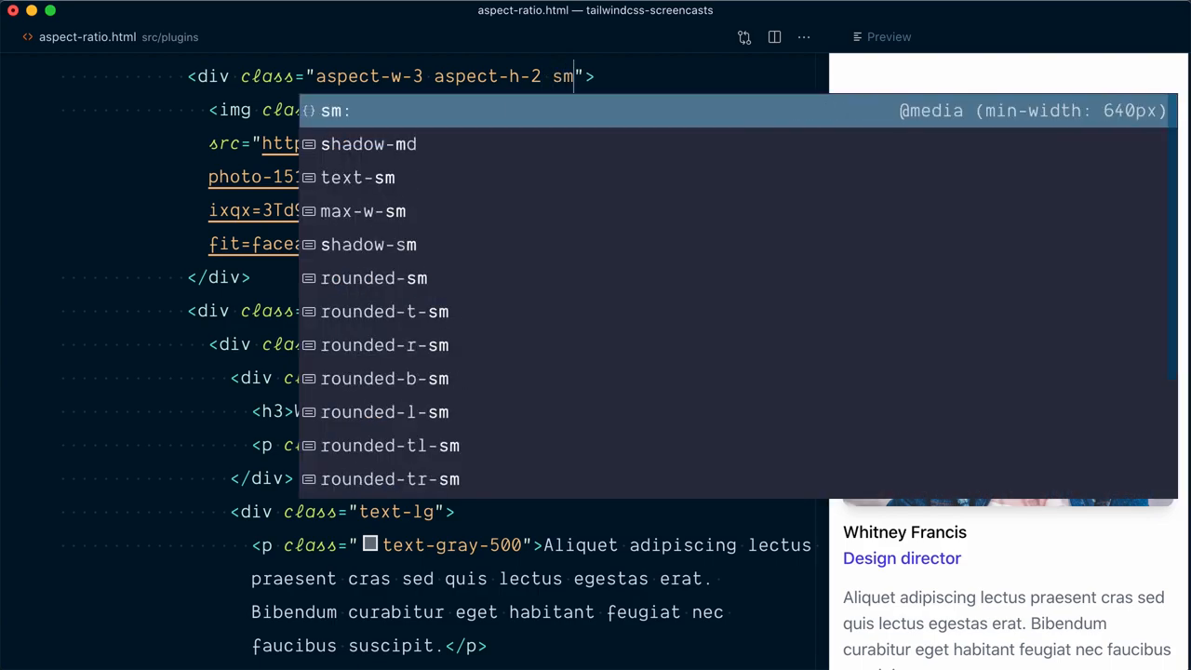
type(":aspect-w")
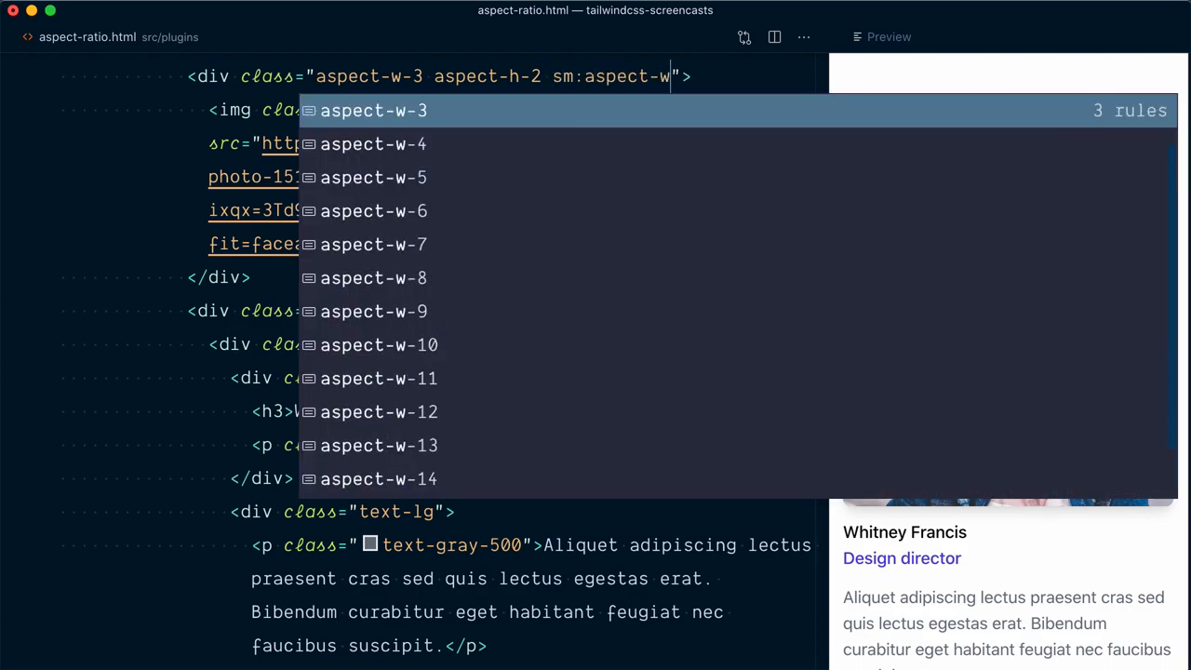
key("Tab")
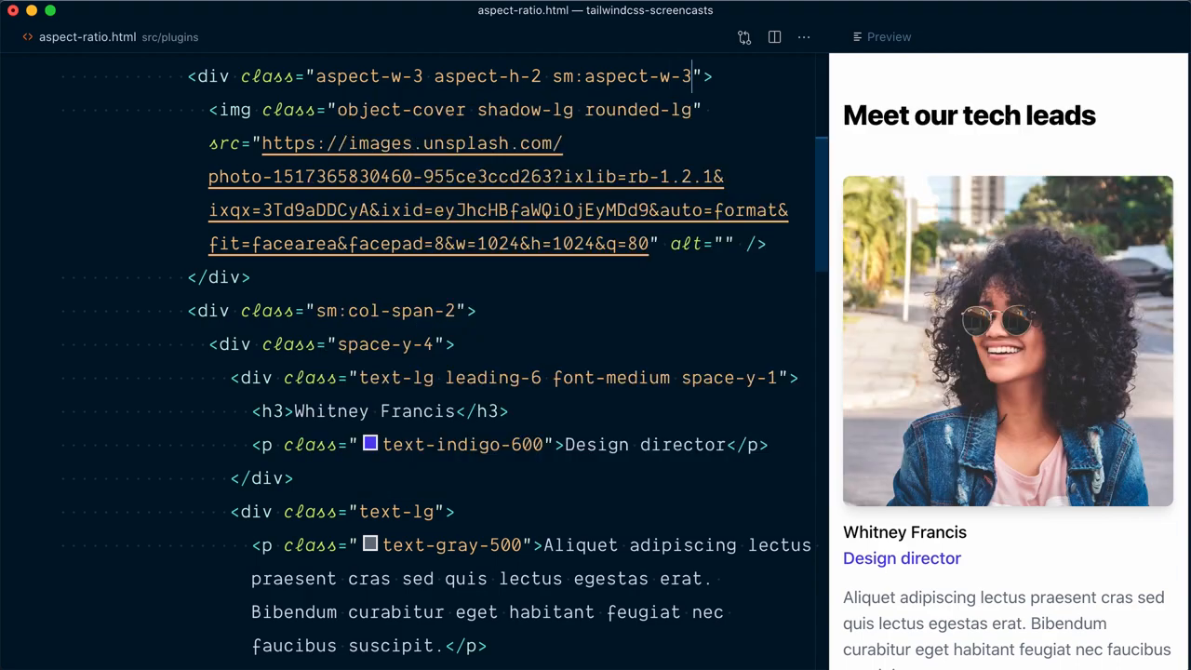
type("sm:aspect-h-3")
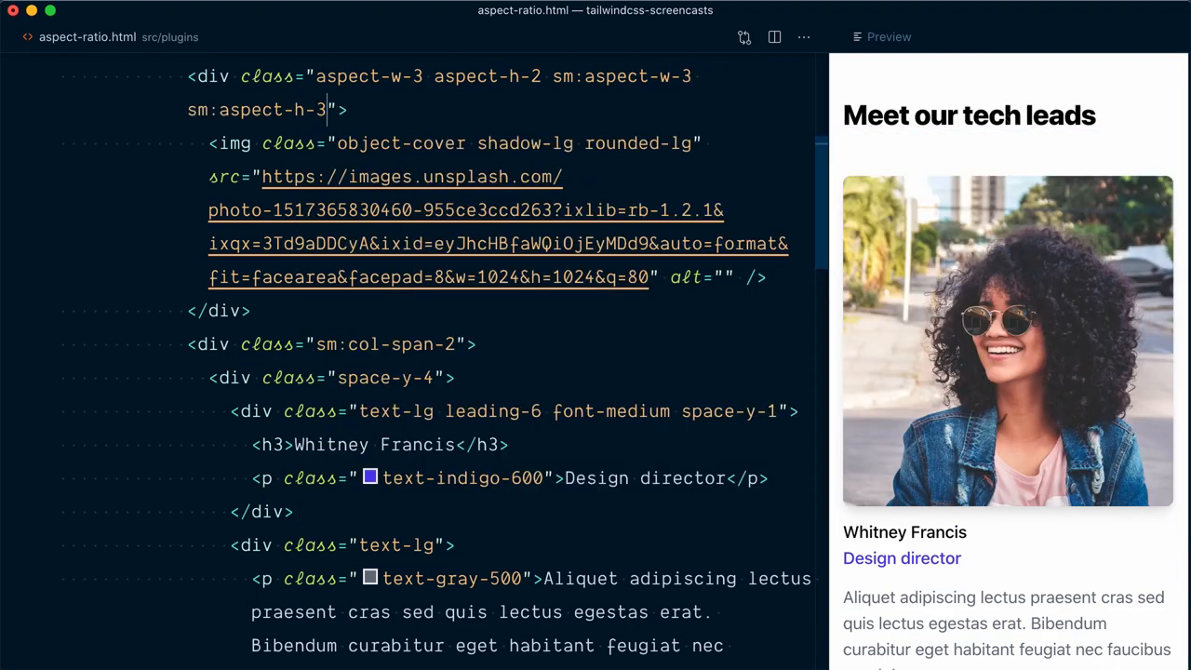
key("shift+Left")
key("super+d")
type("1")
type(" lg:a")
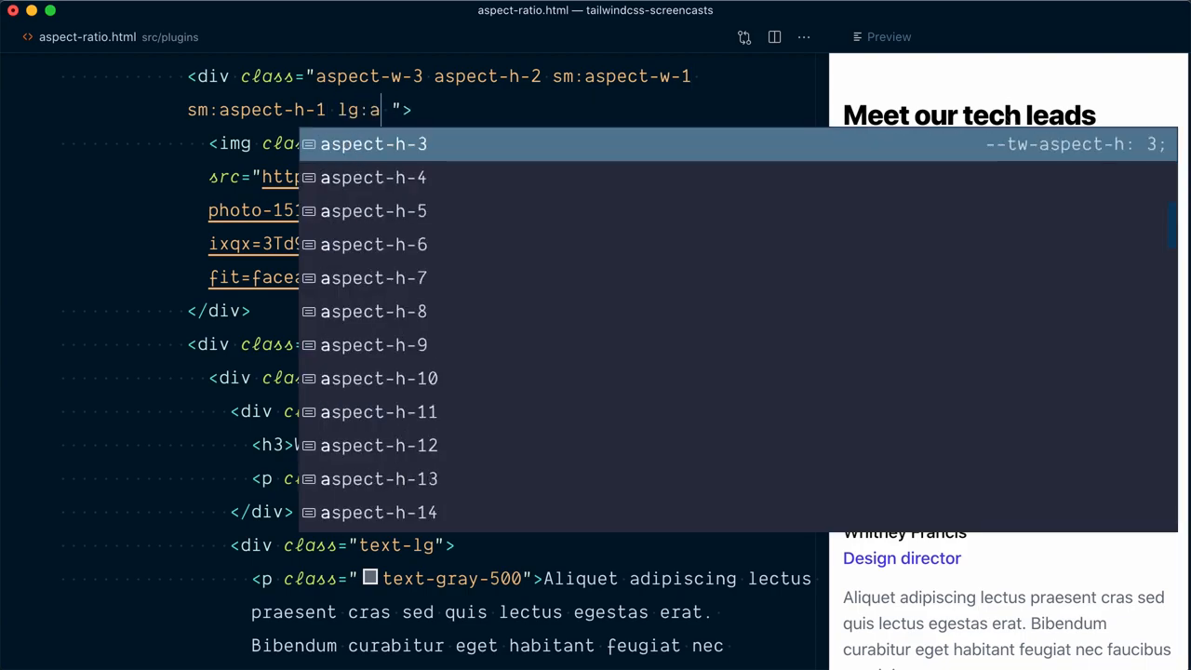
type("spect-w")
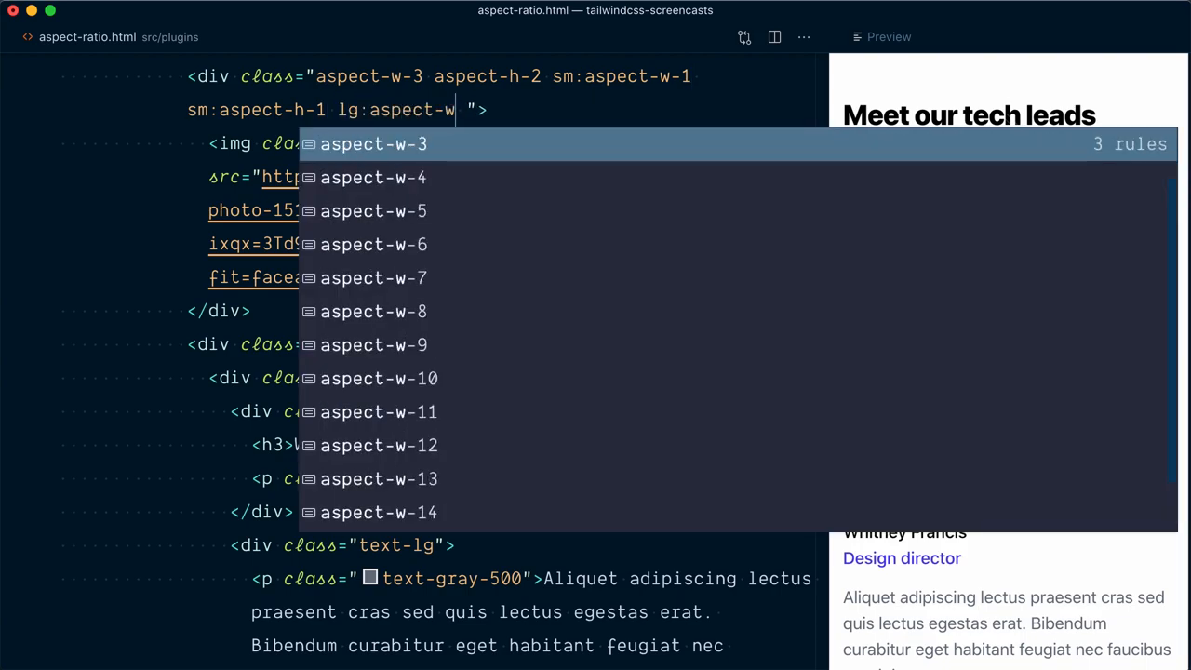
type("-3 lg:a")
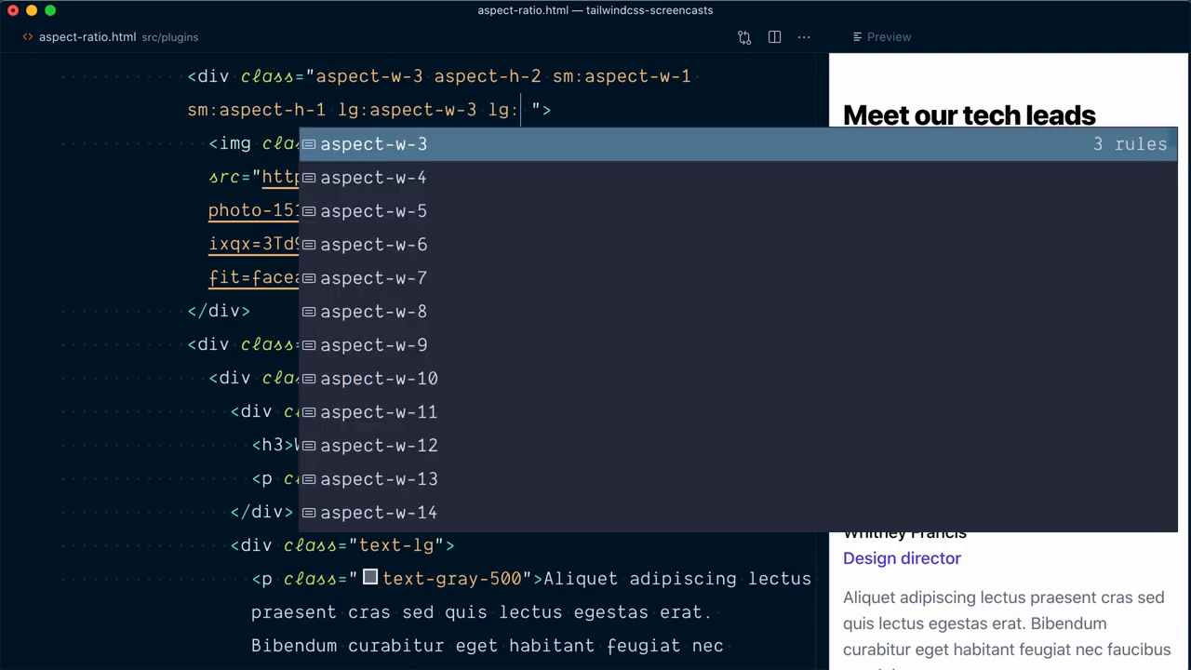
type("spect-h")
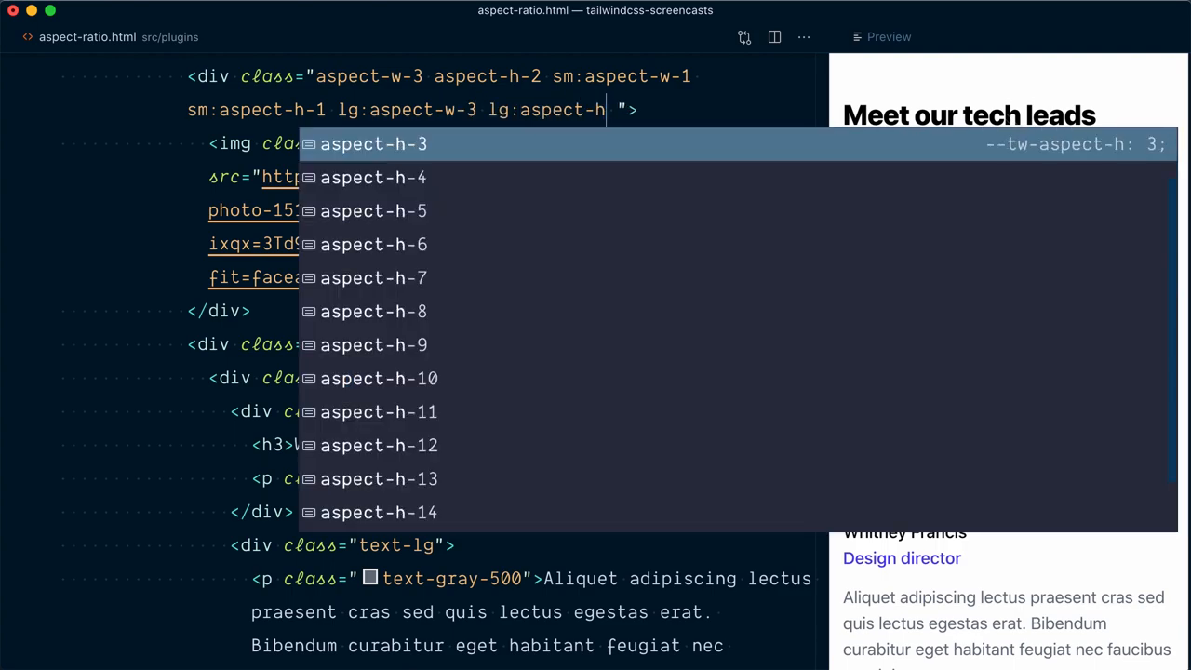
Add lg:aspect-w-3 lg:aspect-h-4, trim the trailing space and save.
key("Down")
key("Return")
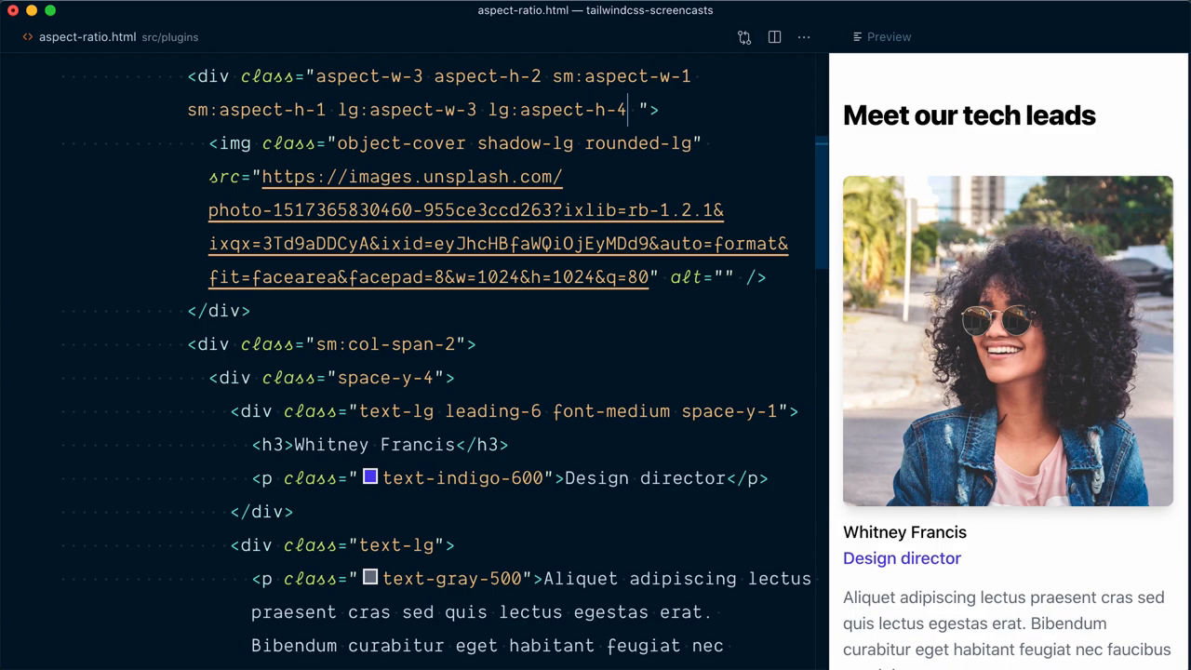
key("Delete")
key("ctrl+s")
Copy the aspect wrapper tag and paste it over Emma Dorsey's relative h-0 pb-2/3 div line.
key("End")
key("shift+Home")
key("shift+Home")
key("super+c")
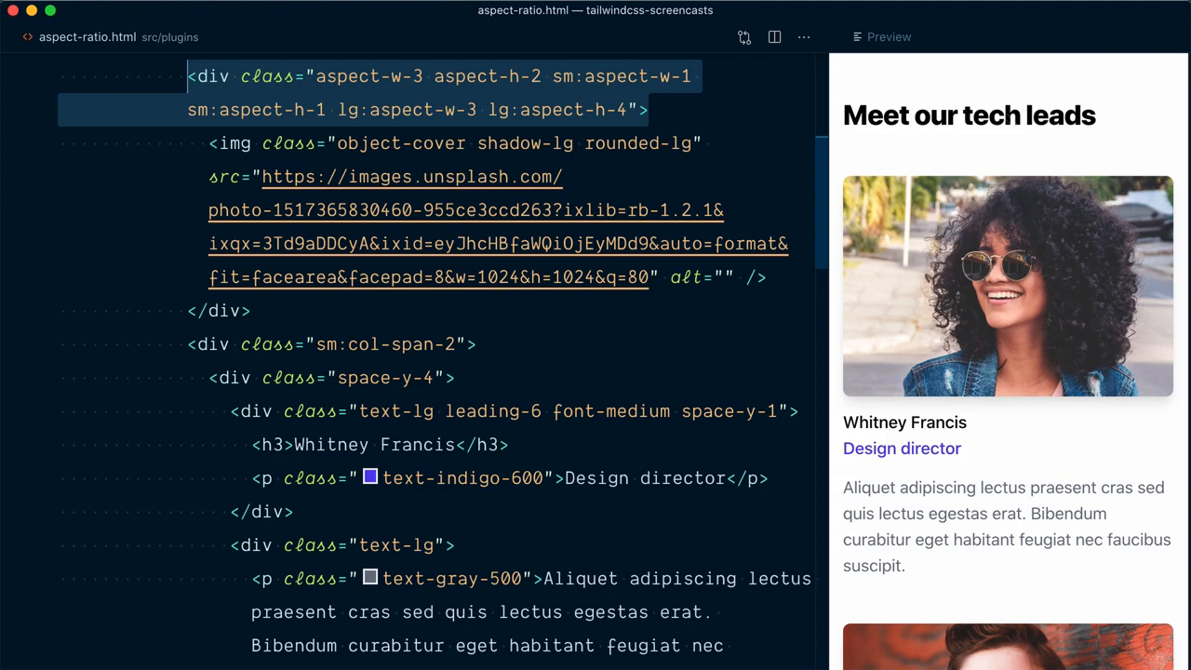
scroll(409, 231, "down", 10)
scroll(408, 231, "down", 5)
scroll(409, 230, "down", 3)
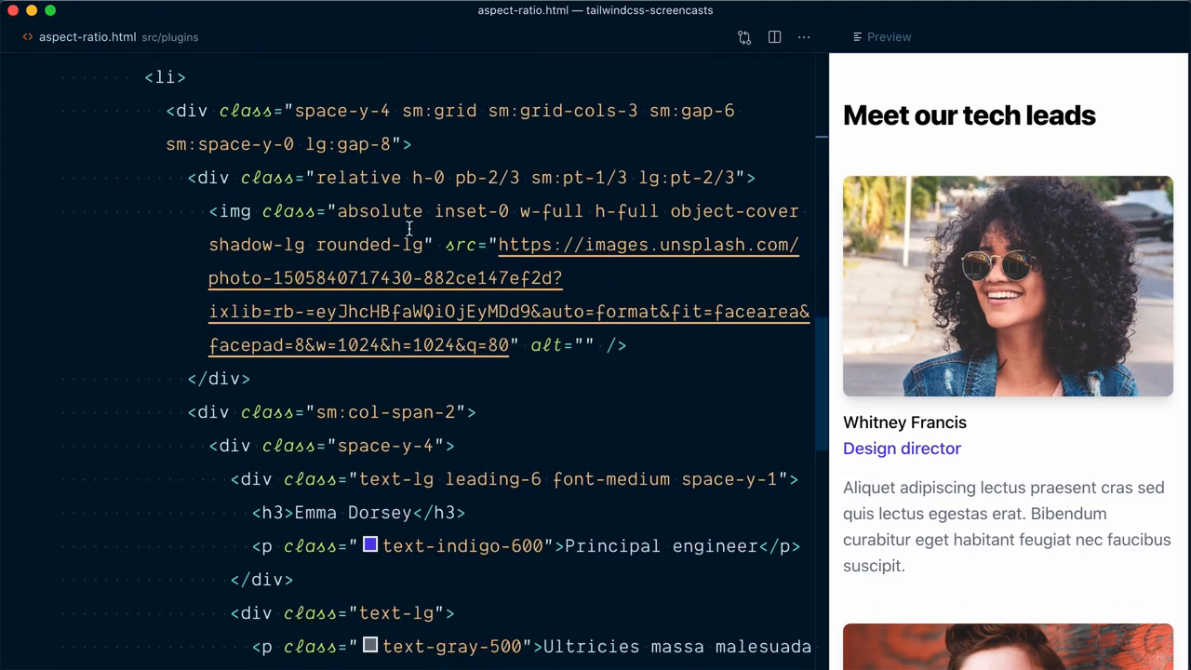
left_click(189, 178)
key("shift+End")
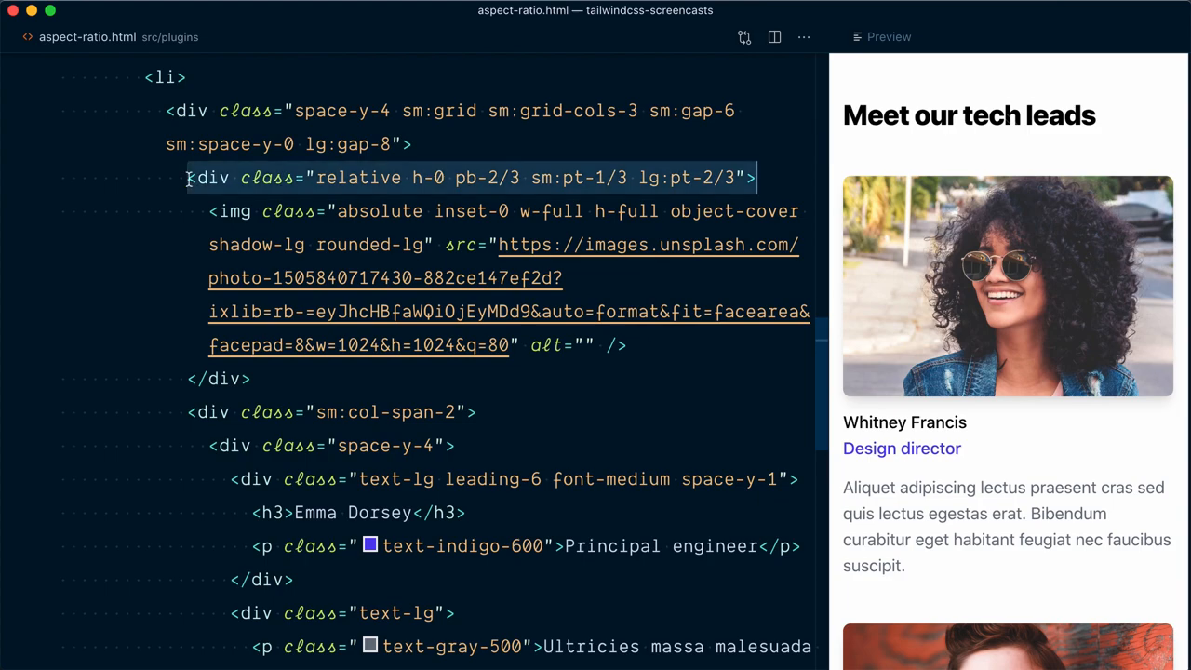
key("super+v")
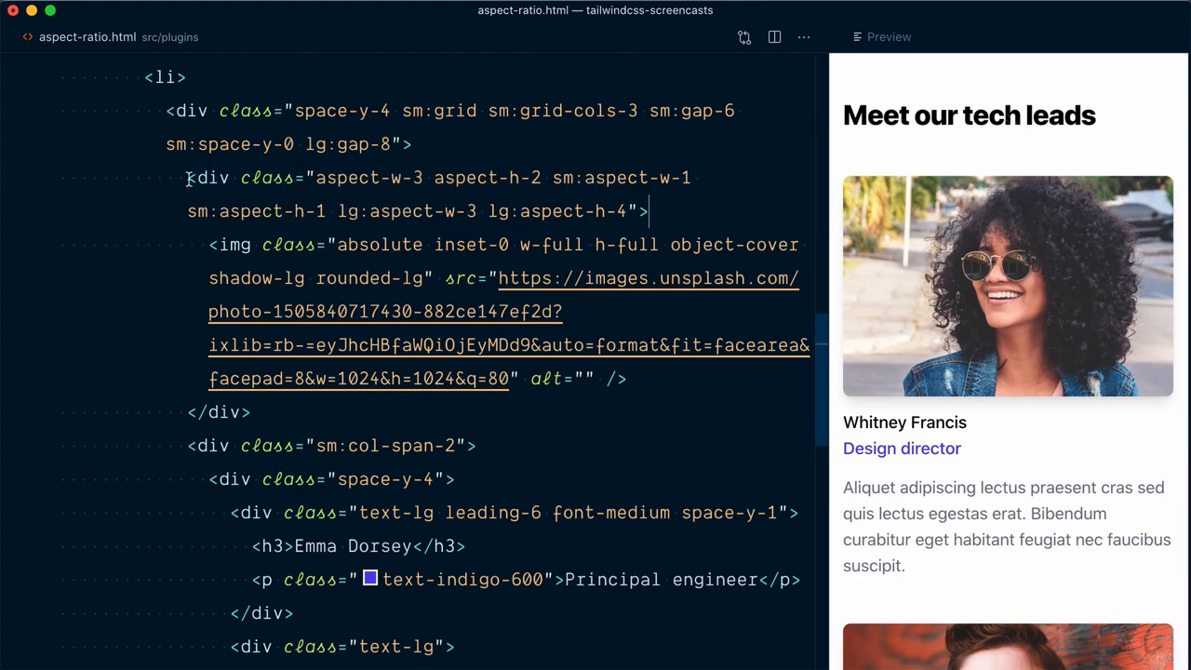
Delete absolute inset-0 w-full h-full from Emma's image and save.
key("Down")
key("alt+Right")
key("shift+alt+Left")
key("shift+alt+Left")
key("shift+alt+Left")
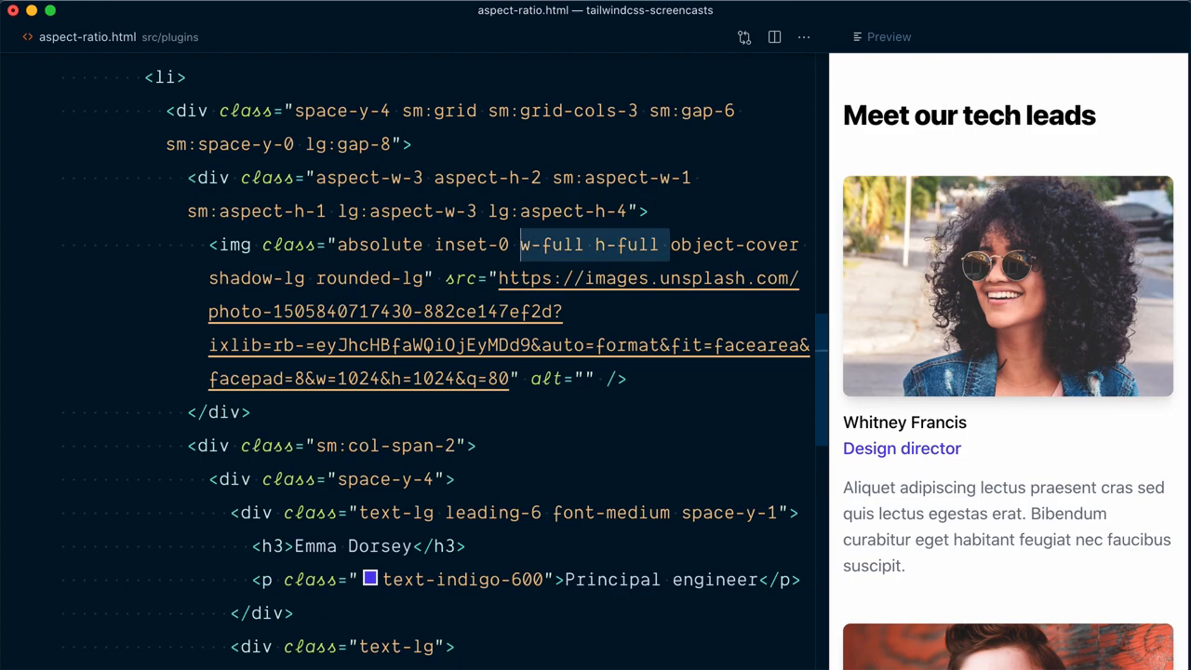
key("shift+alt+Left")
key("shift+alt+Left")
key("shift+alt+Left")
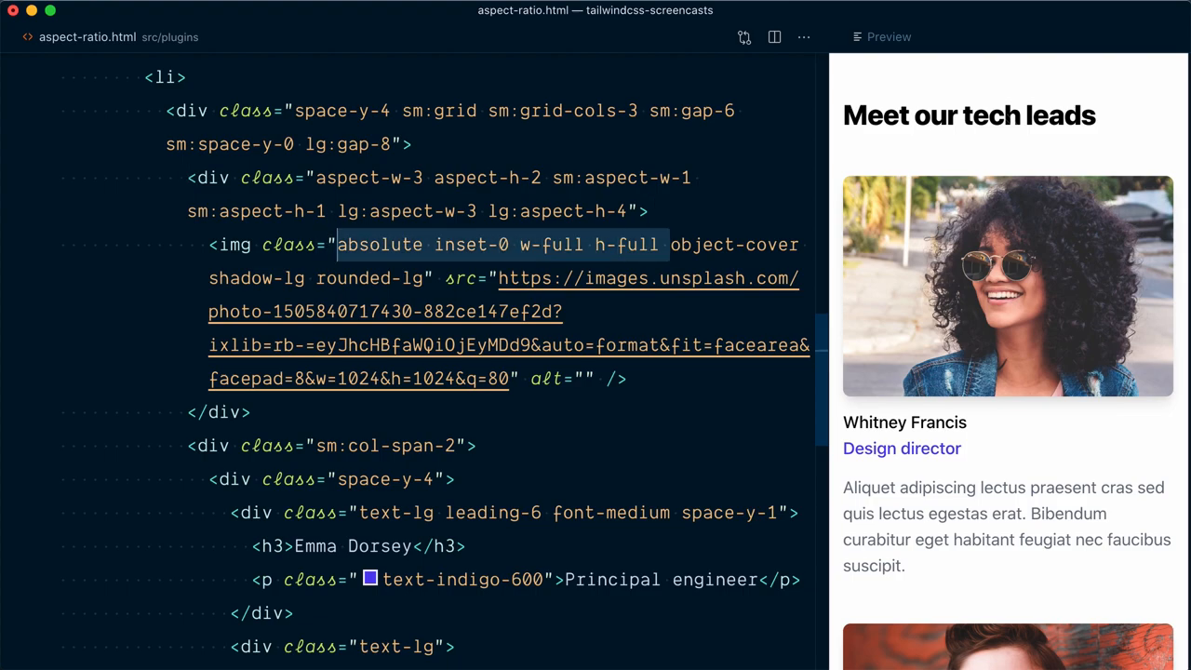
key("BackSpace")
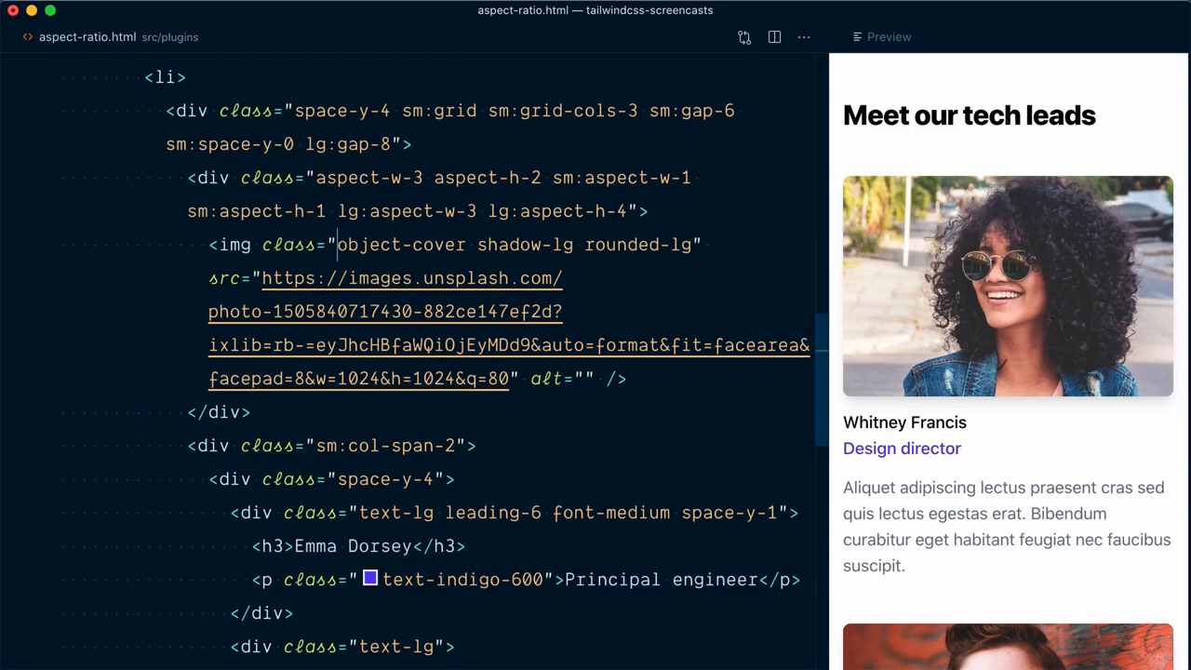
key("super+s")
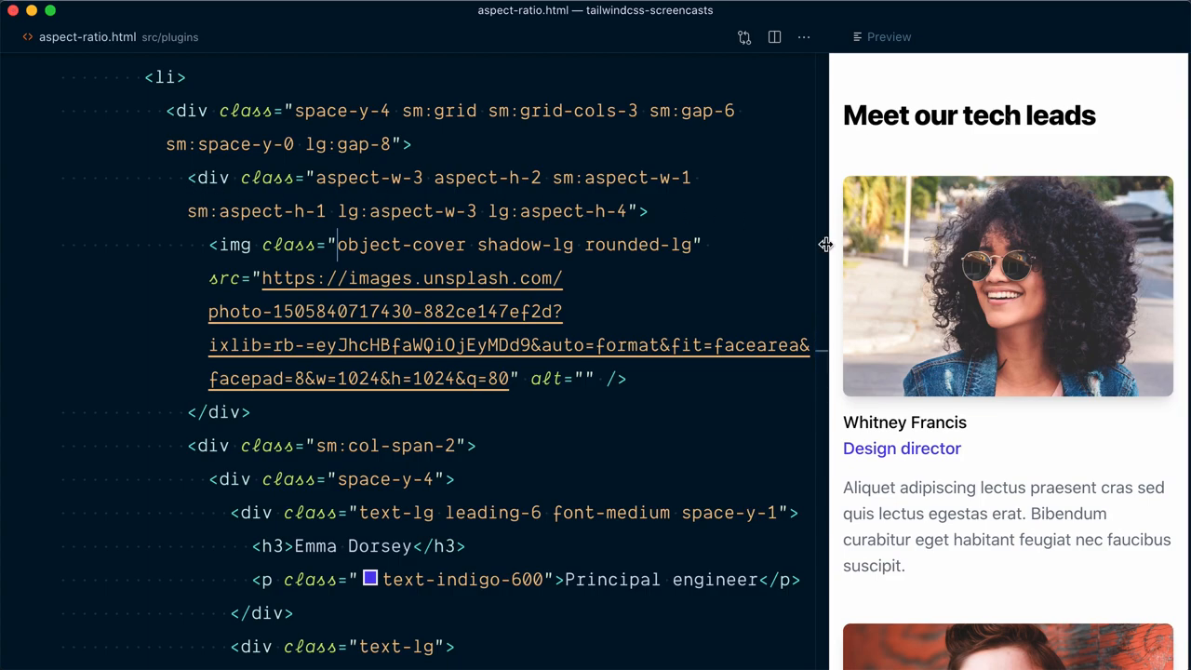
Resize the preview to check the wider layouts, then give the code most of the width again.
left_click_drag(825, 244, 406, 242)
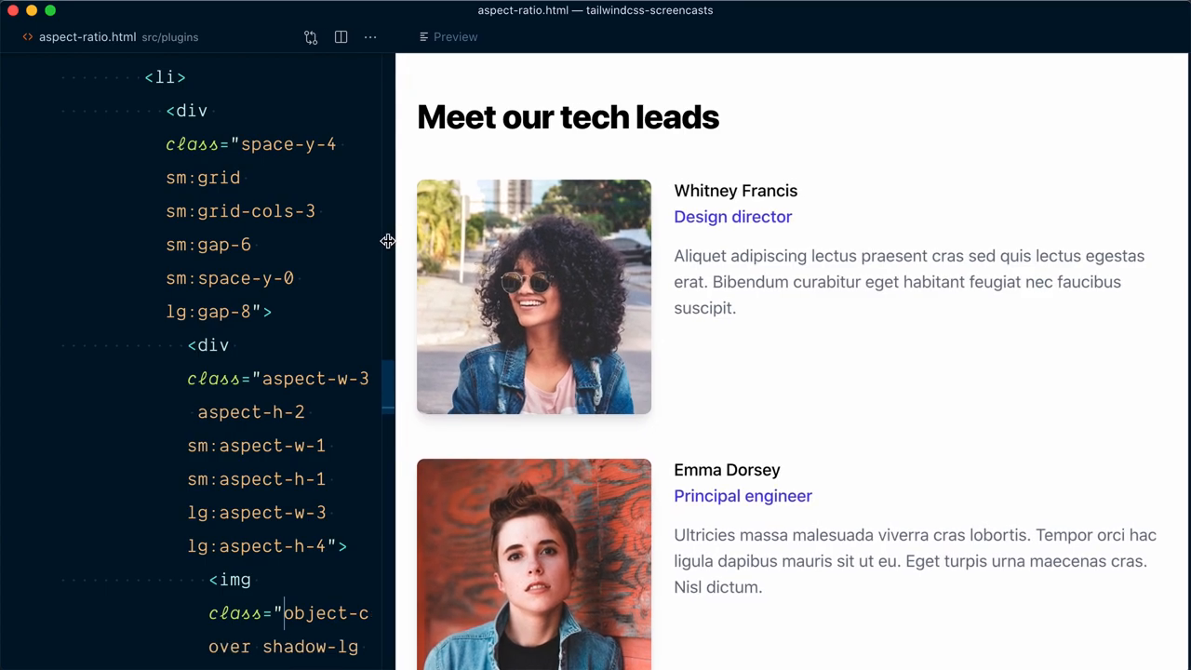
left_click_drag(405, 242, 205, 239)
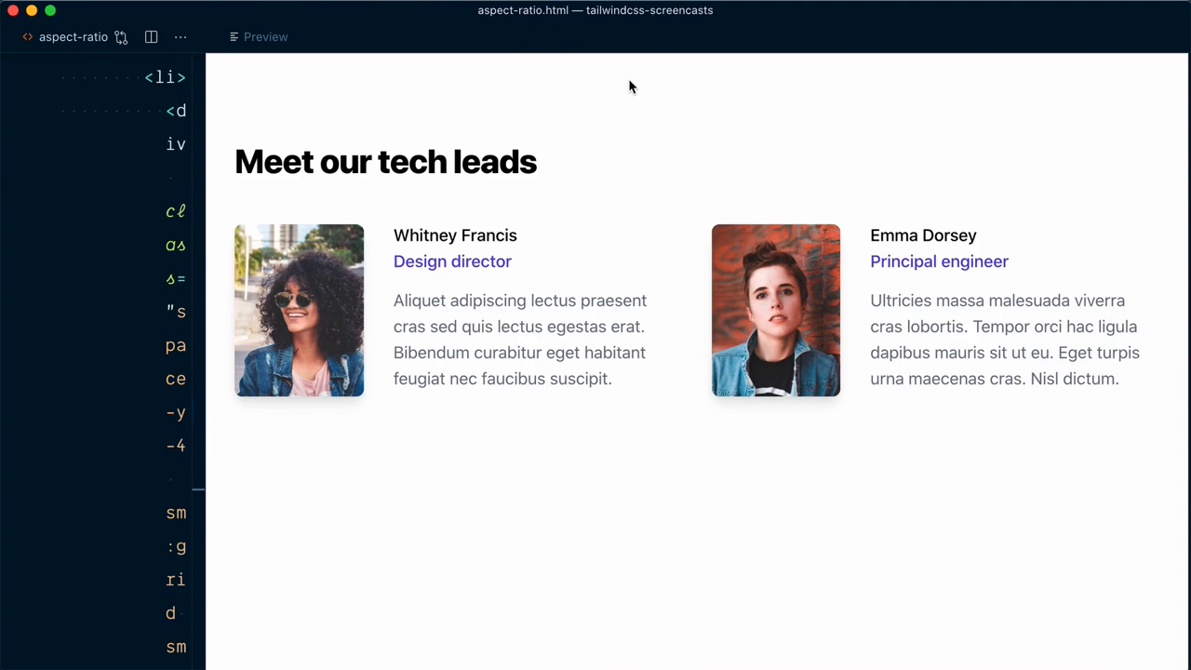
left_click_drag(205, 214, 838, 212)
scroll(419, 279, "down", 1)
left_click_drag(188, 146, 649, 180)
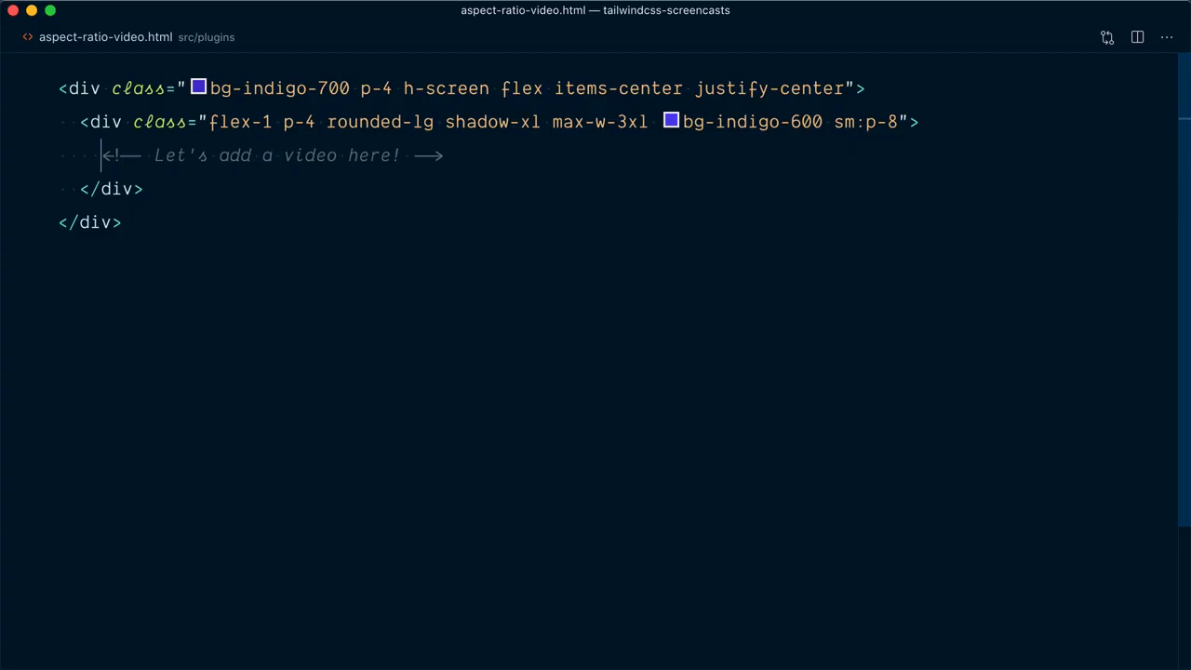
Paste the YouTube iframe over the placeholder comment and delete its width="560" height="315".
key("shift+End")
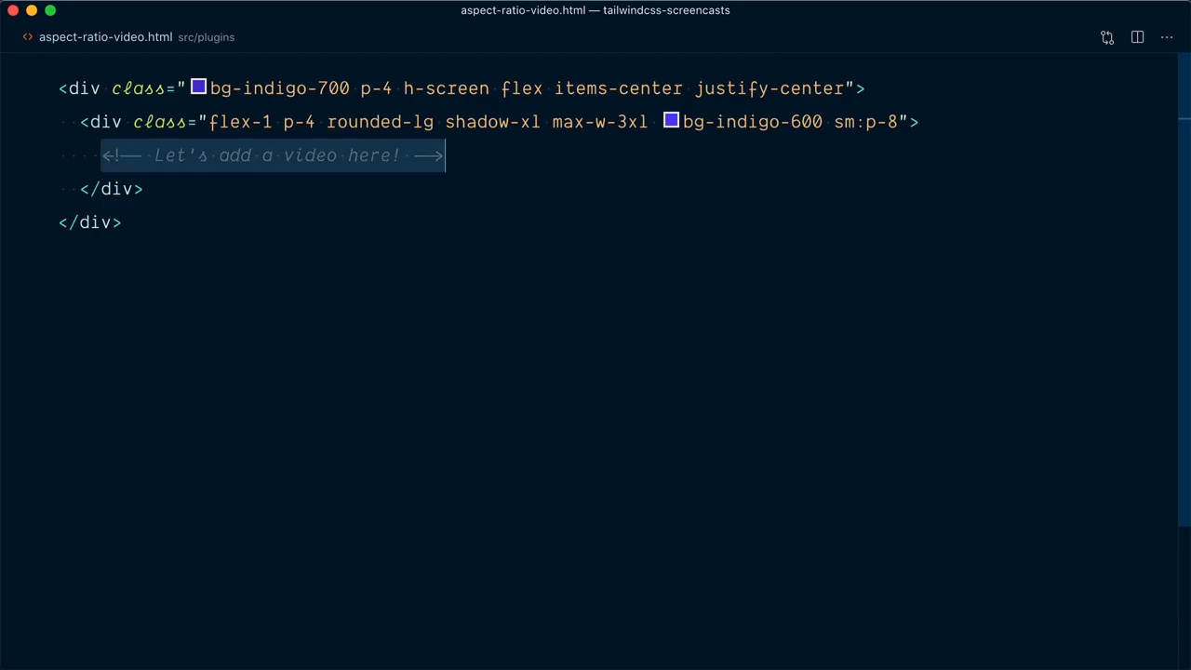
type("<iframe width=\"560\" height=\"315\" src=\"https://www.youtube.com/embed/elgqxmdVms8\" frameborder=\"0\" allow=\"accelerometer; autoplay; clipboard-write; encrypted-media; gyroscope; picture-in-picture\" allowfullscreen></iframe>")
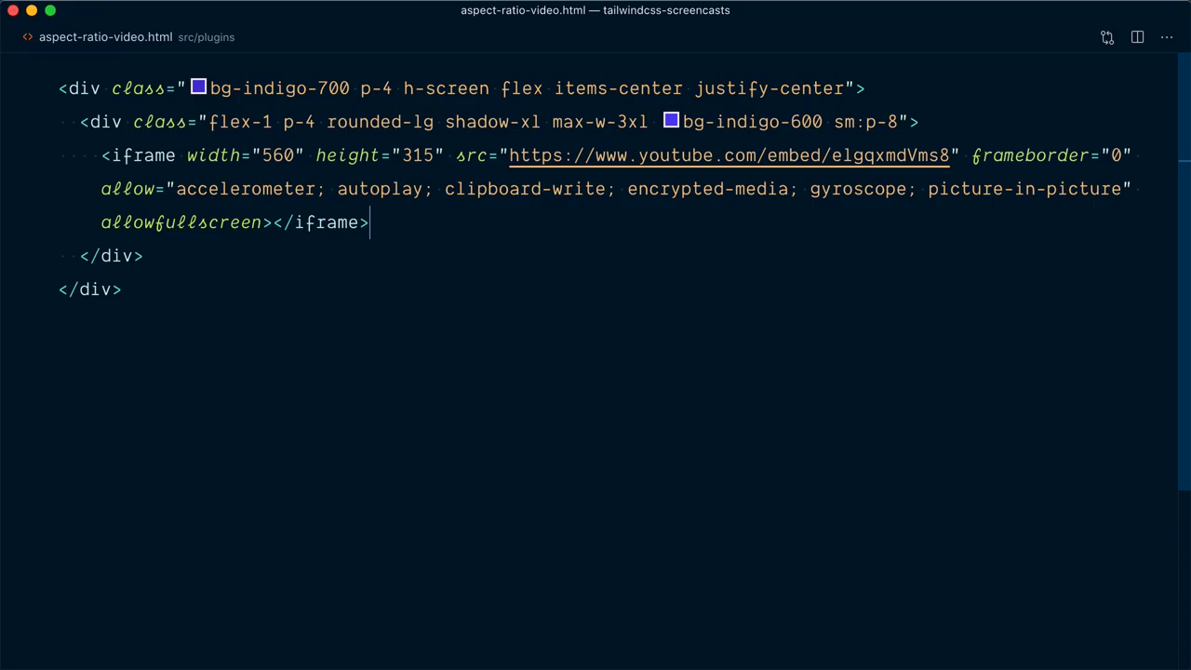
key("super+Tab")
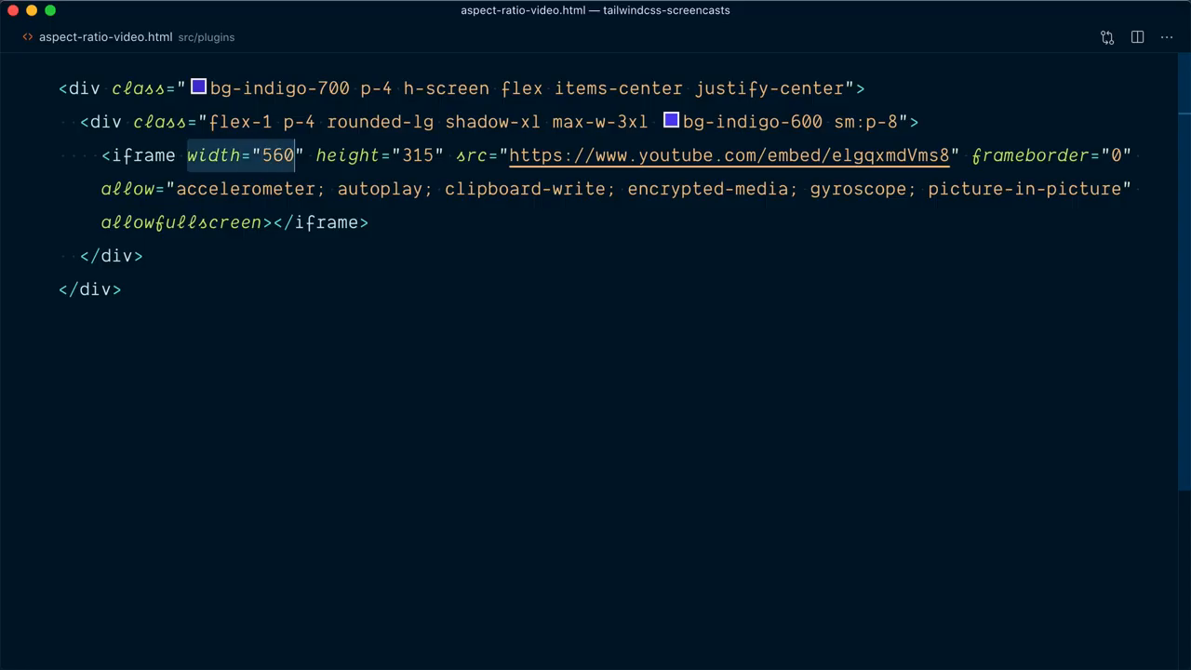
key("shift+Right")
key("shift+Right")
key("shift+Right")
key("BackSpace")
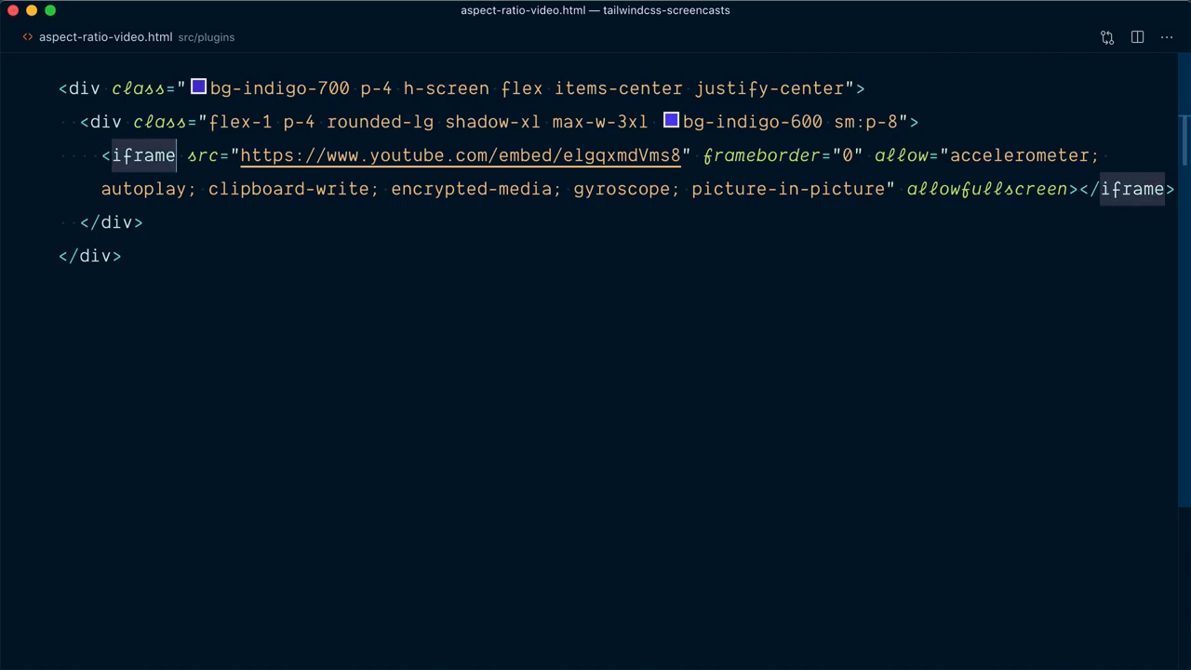
Insert a new div in the card via Emmet and move the iframe inside it.
key("Up")
key("End")
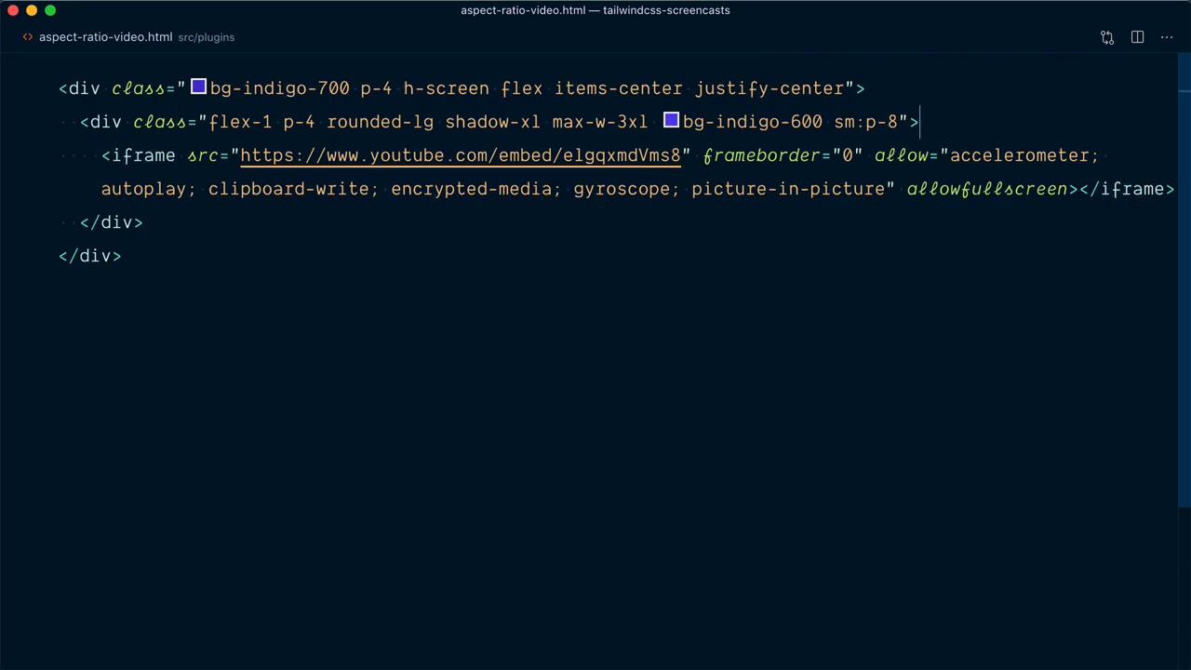
key("Return")
type("div")
key("Tab")
key("Return")
key("Down")
key("alt+Up")
key("Down")
key("ctrl+shift+k")
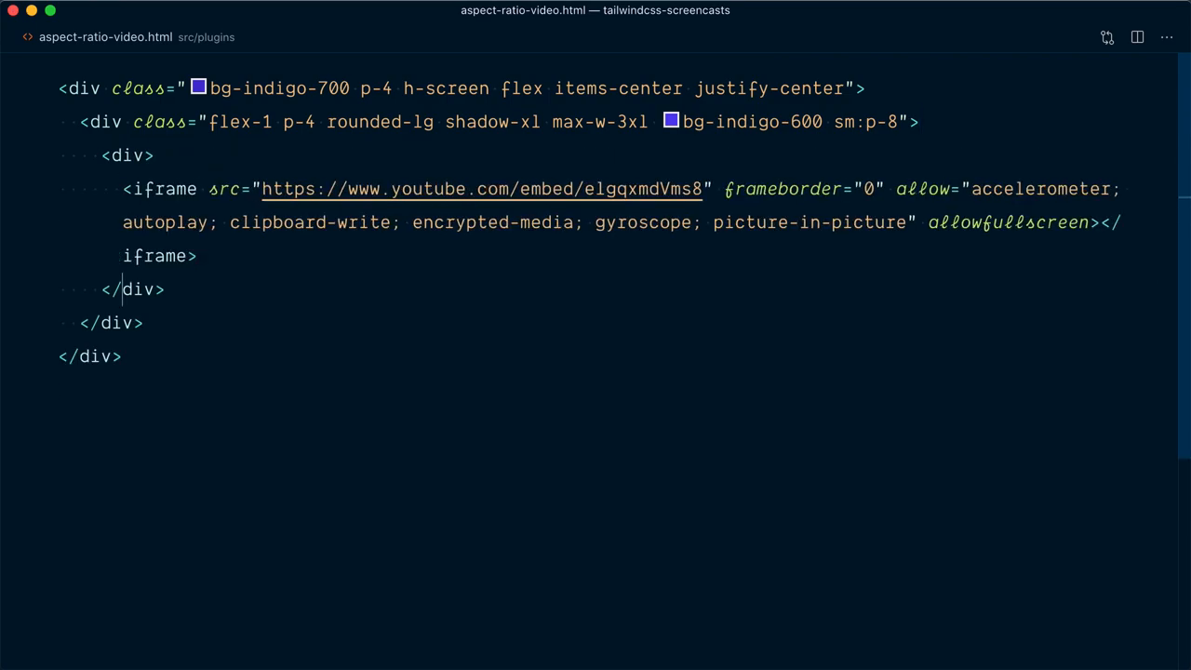
type("clas")
Give the new div class="aspect-w-16 aspect-h-9" for a 16:9 ratio.
key("Tab")
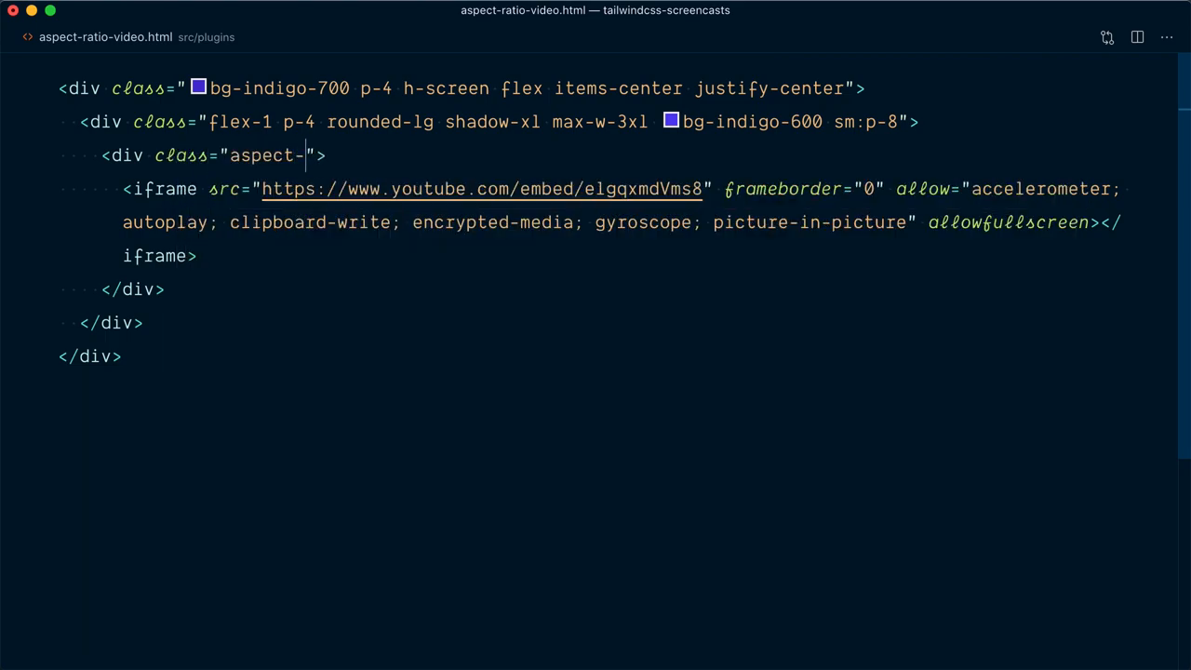
type("w-16 as")
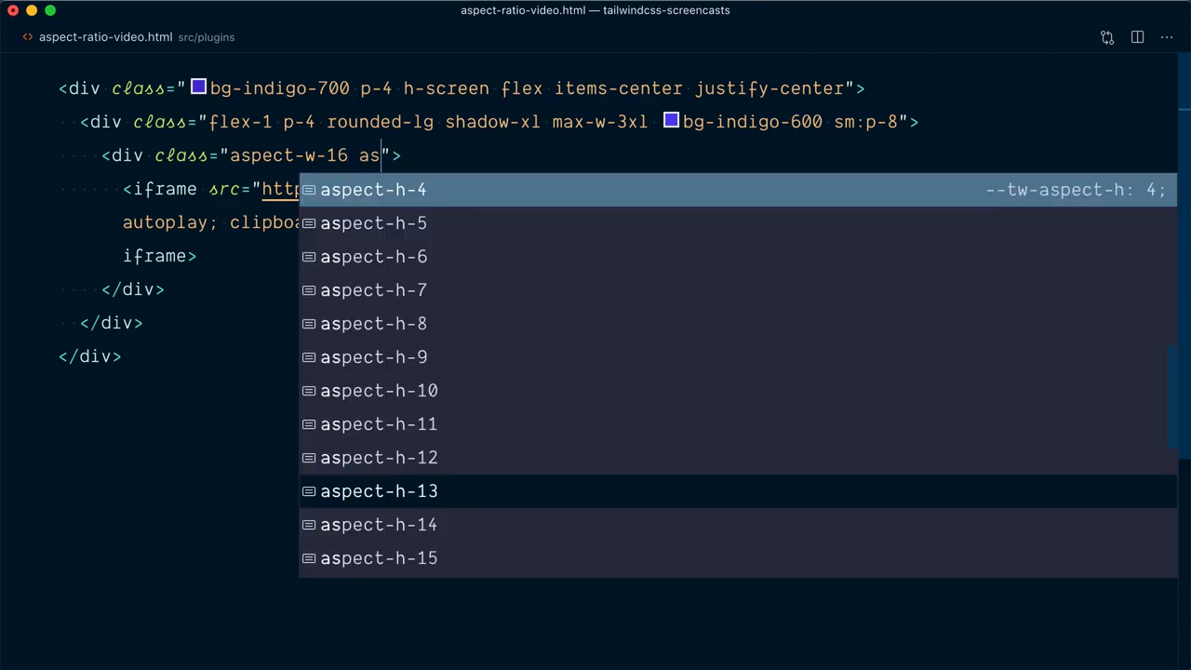
type("pect-h")
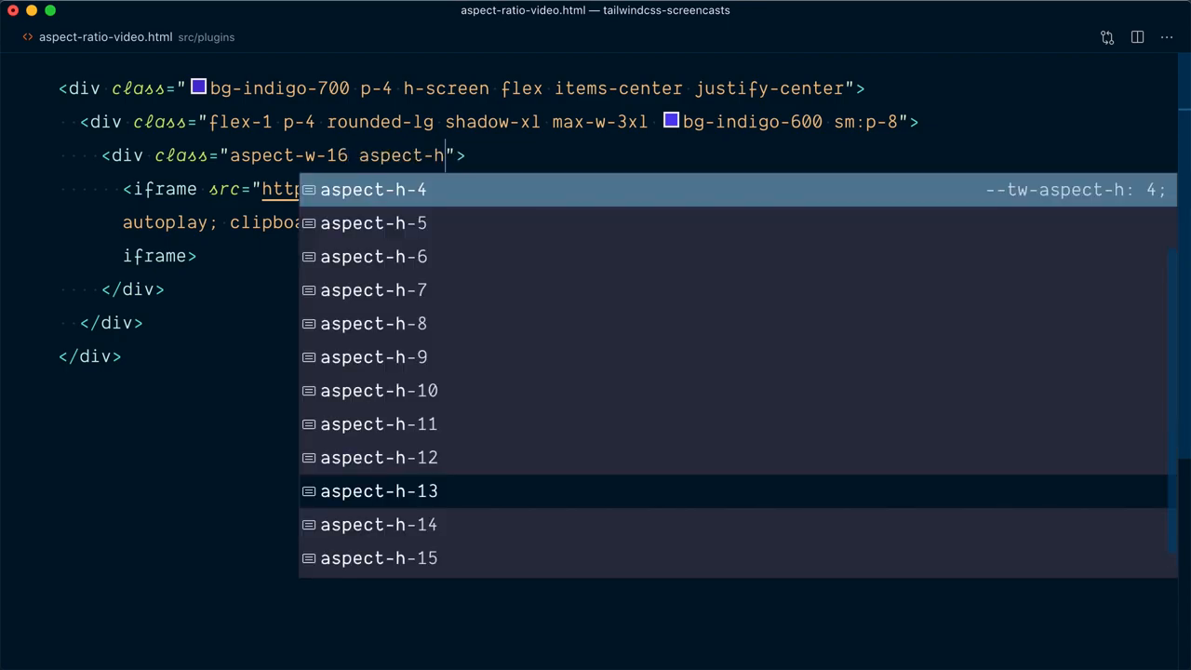
key("Down")
key("Down")
key("Down")
key("Down")
key("Down")
key("Tab")
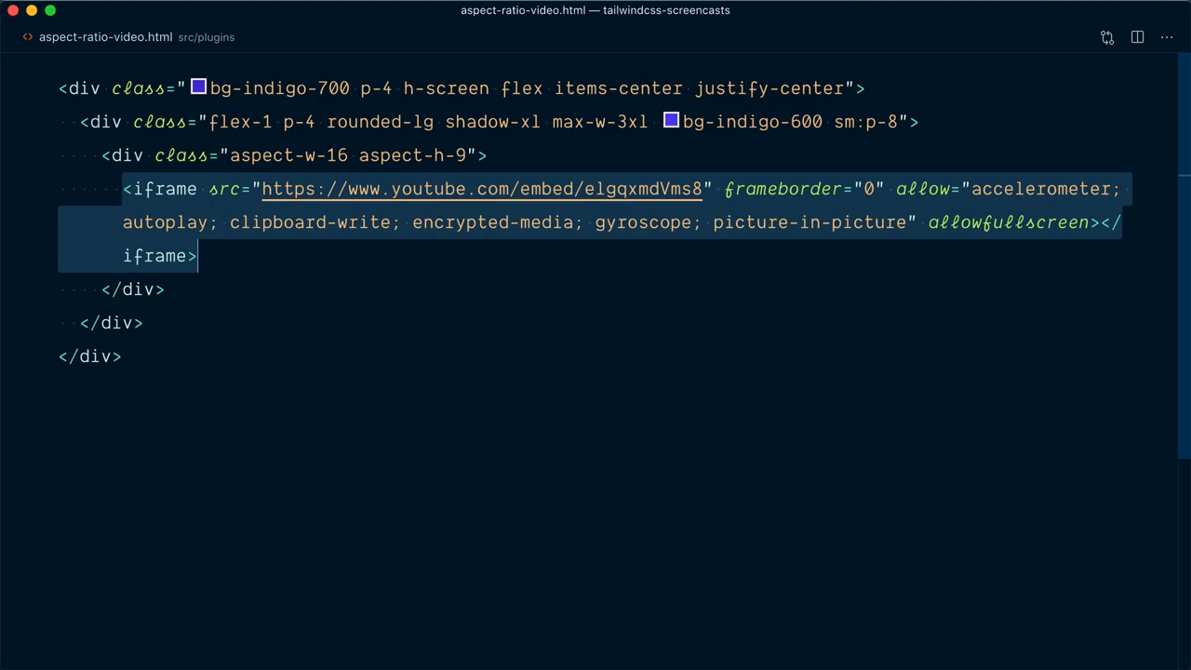
Replace the iframe with the snowboarding short's embed code and play it letterboxed in the 16:9 card.
key("BackSpace")
type("<iframe src=\"https://www.youtube.com/embed/X8er3RHNSNo\" frameborder=\"0\" allow=\"accelerometer; autoplay; clipboard-write; encrypted-media; gyroscope; picture-in-picture\" allowfullscreen></iframe>")
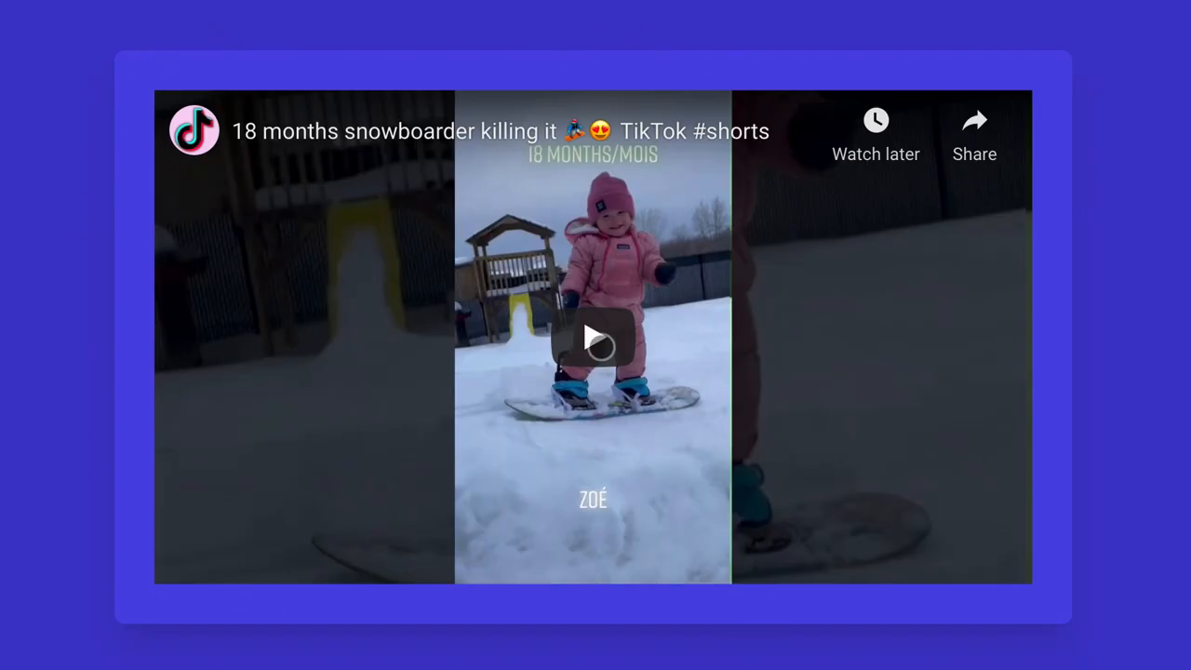
left_click(598, 347)
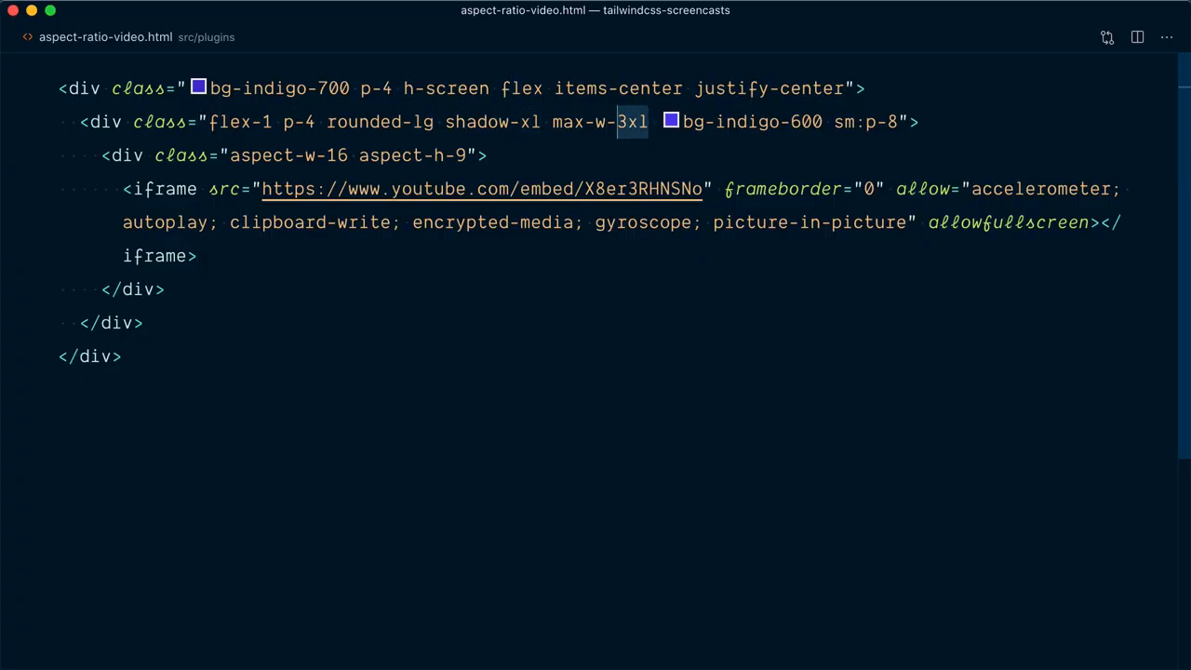
type("sm")
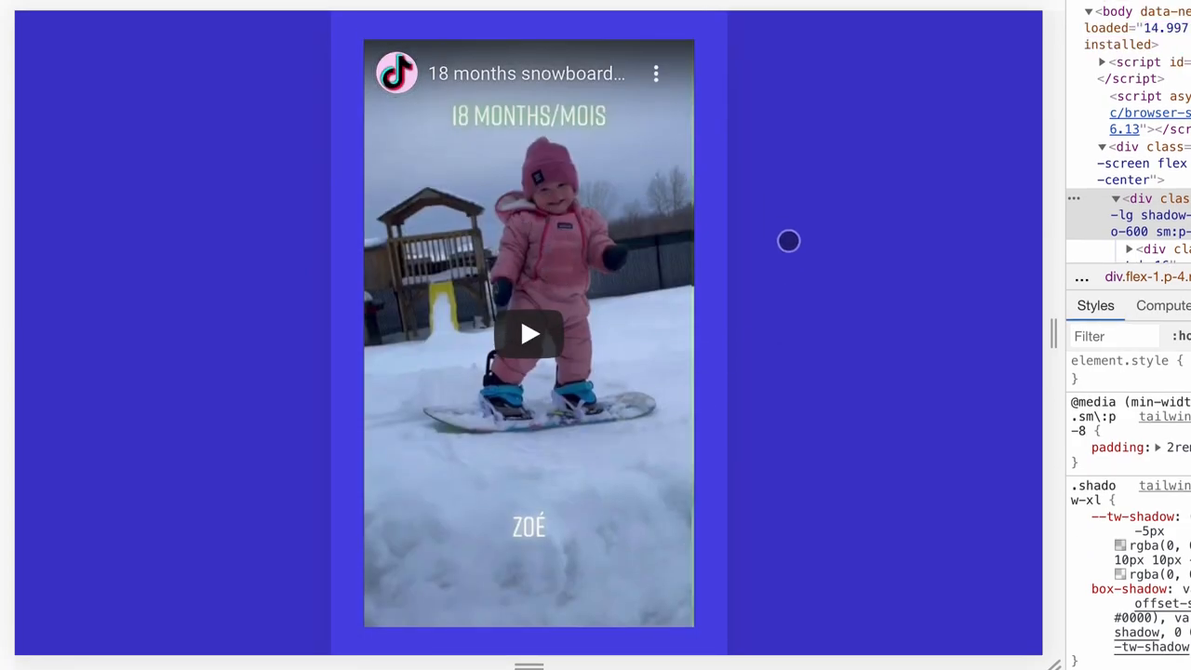
Play the vertical short and narrow the DevTools viewport to confirm the 9:16 frame holds.
left_click(528, 337)
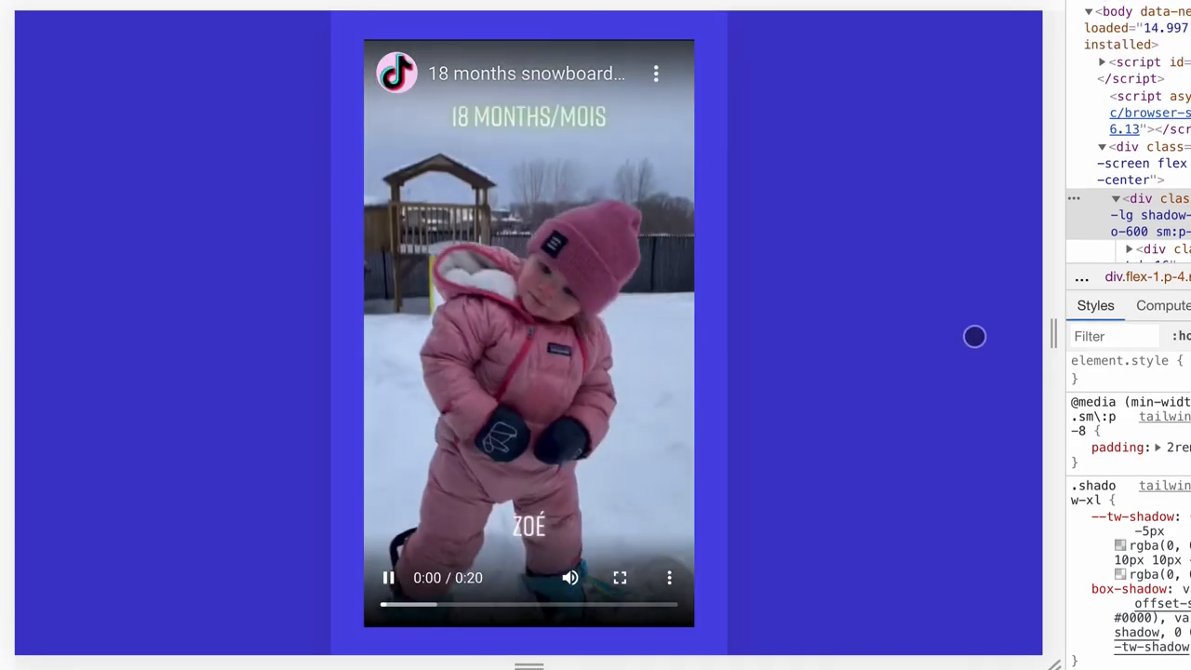
mouse_move(1048, 342)
left_mouse_down()
mouse_move(667, 384)
mouse_move(1062, 349)
left_mouse_up()
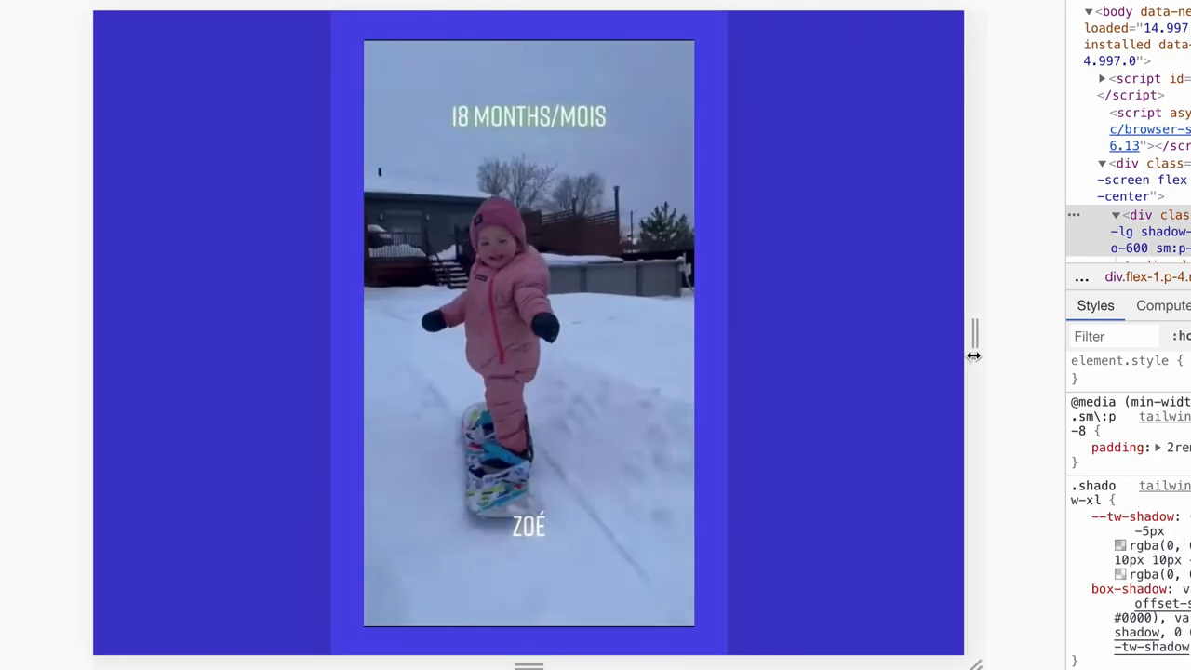